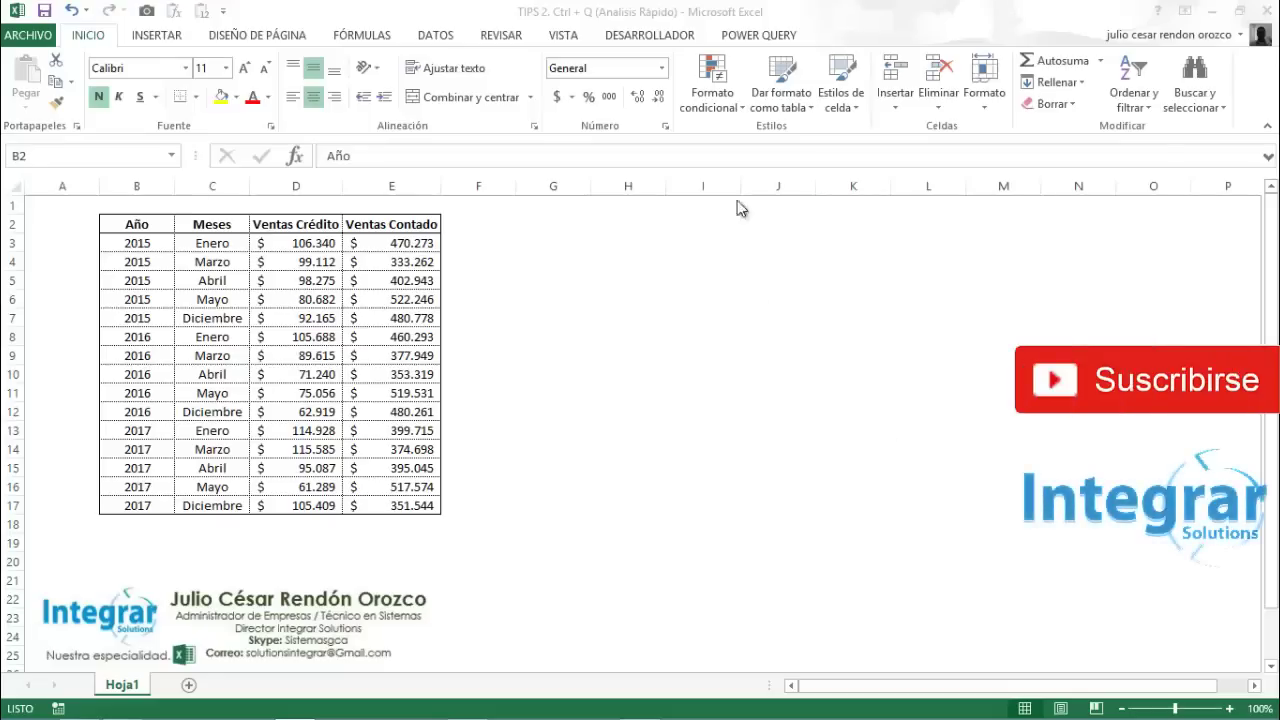
# Preview the table's Quick Analysis chart, totals, table and sparkline suggestions
pyautogui.click(910, 14)
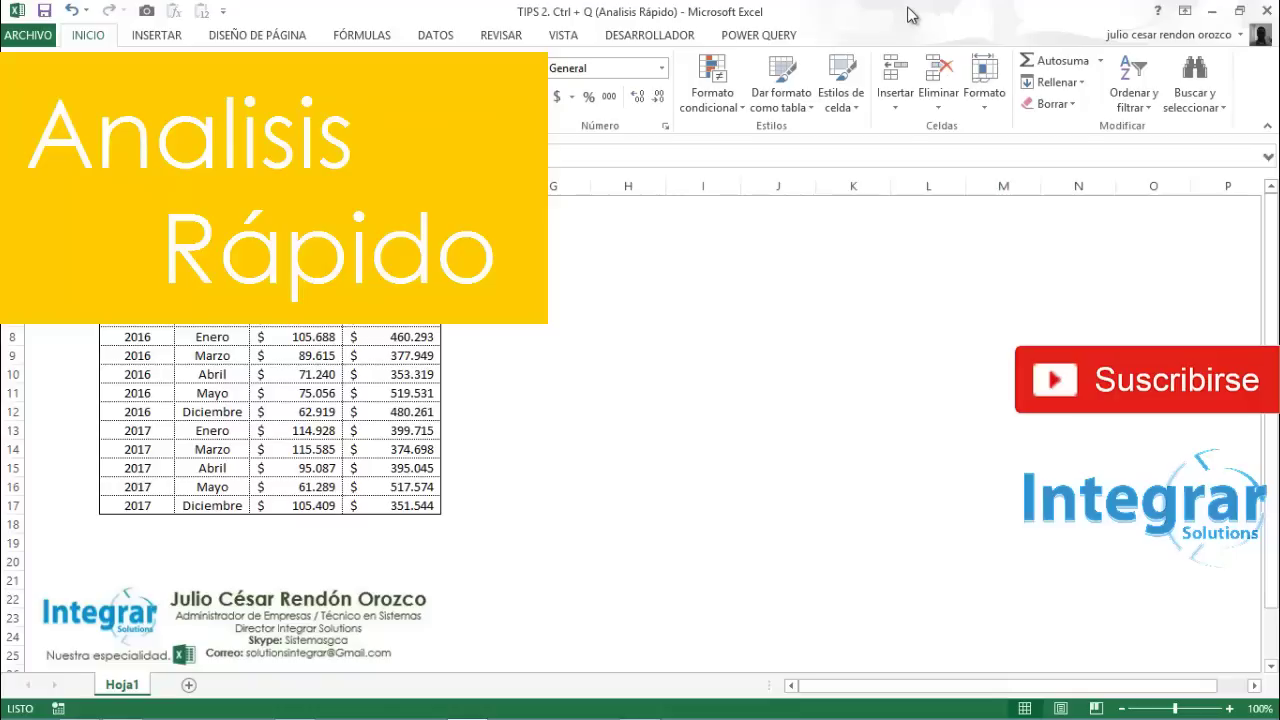
pyautogui.hotkey('ctrl', 'q')
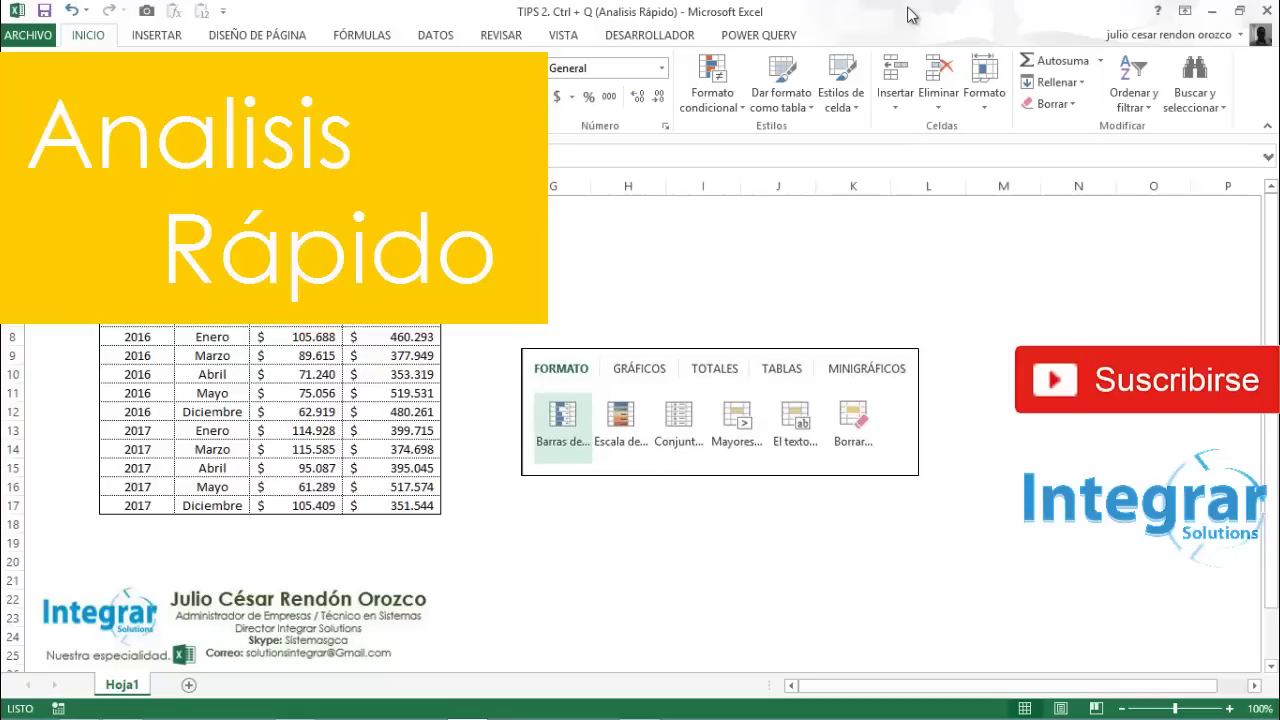
pyautogui.press('Right')
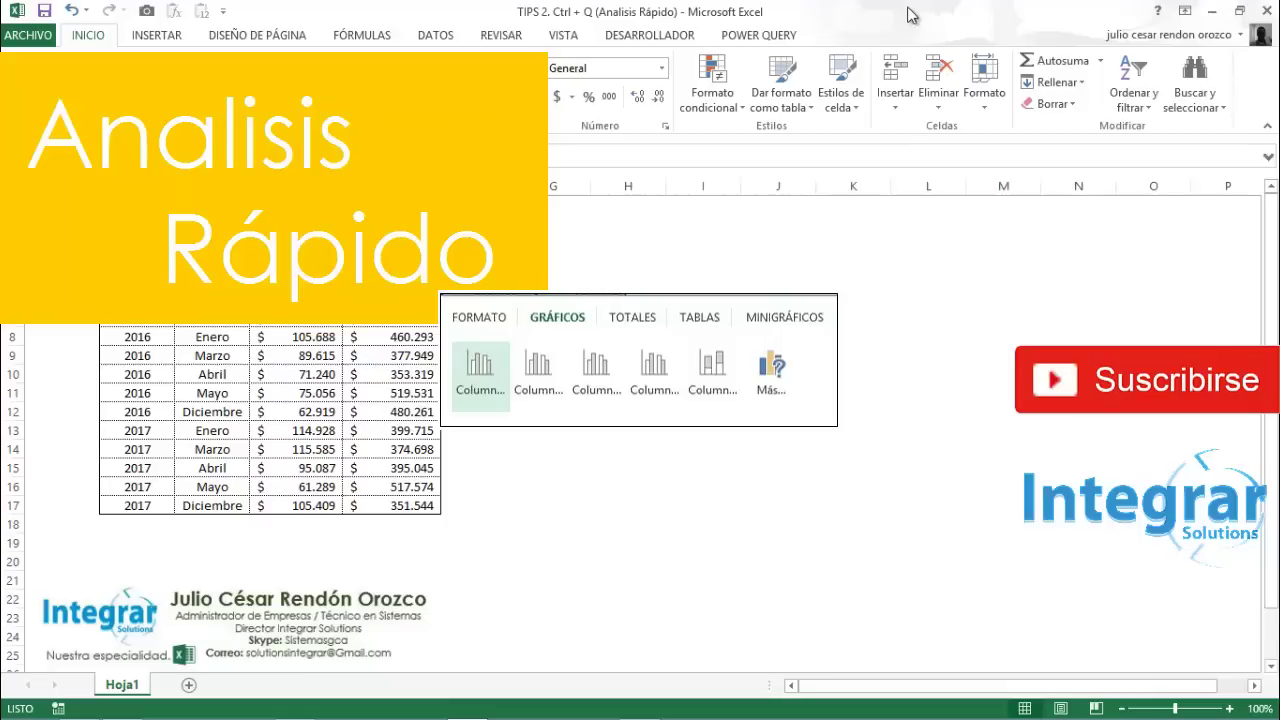
pyautogui.press('Right')
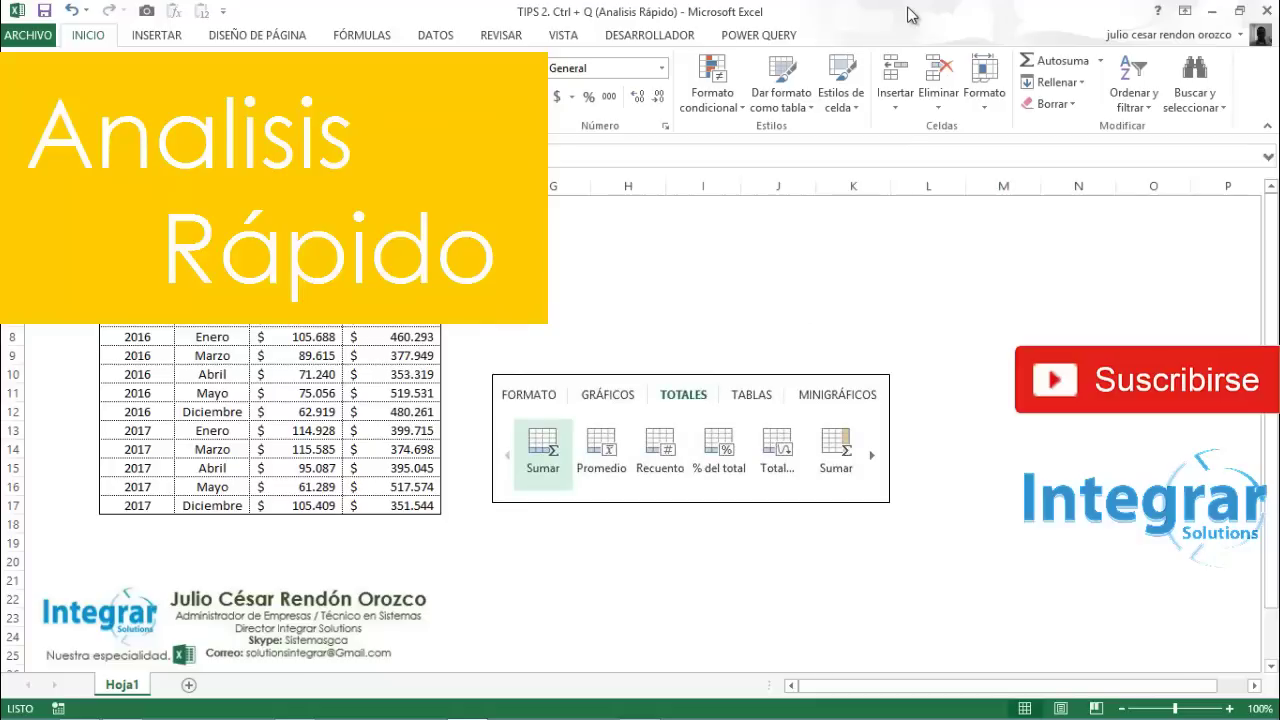
pyautogui.press('Right')
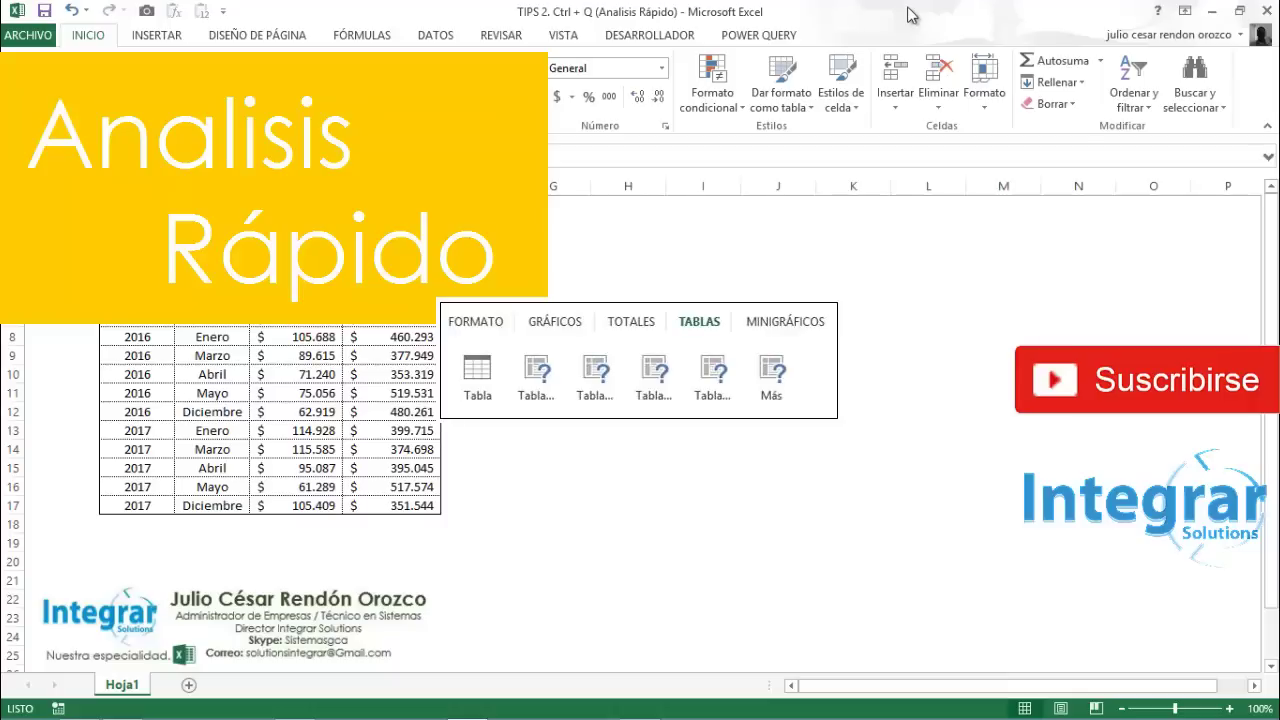
pyautogui.press('Right')
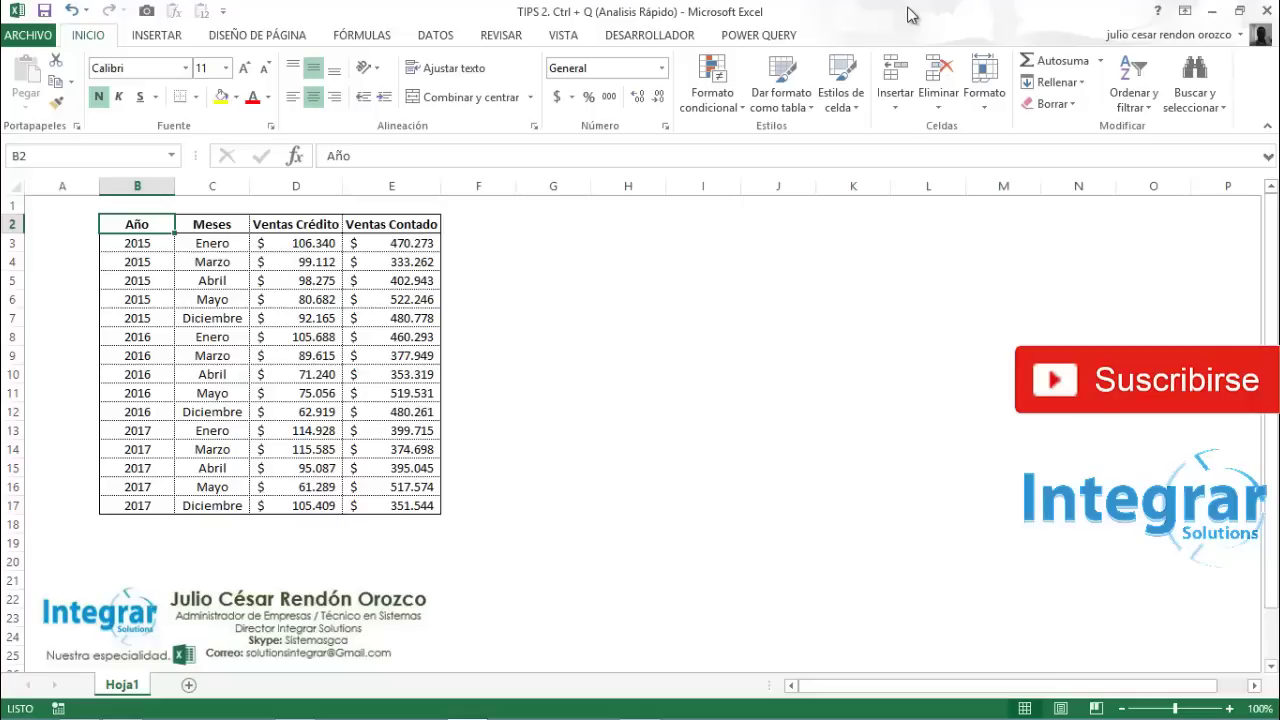
# Select Ventas Crédito and Ventas Contado (D2:E17) and reopen Quick Analysis with Ctrl+Q
pyautogui.moveTo(296, 224)
pyautogui.mouseDown()
pyautogui.moveTo(392, 449)
pyautogui.moveTo(392, 505)
pyautogui.mouseUp()
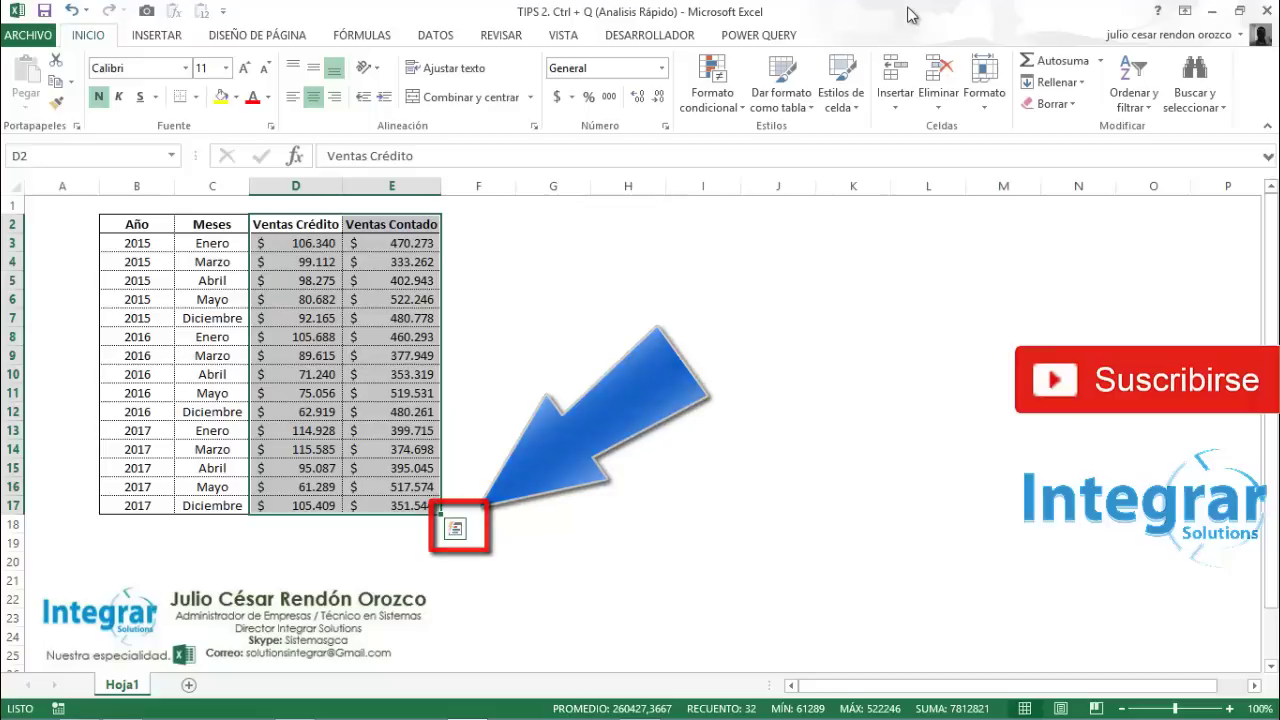
pyautogui.click(455, 530)
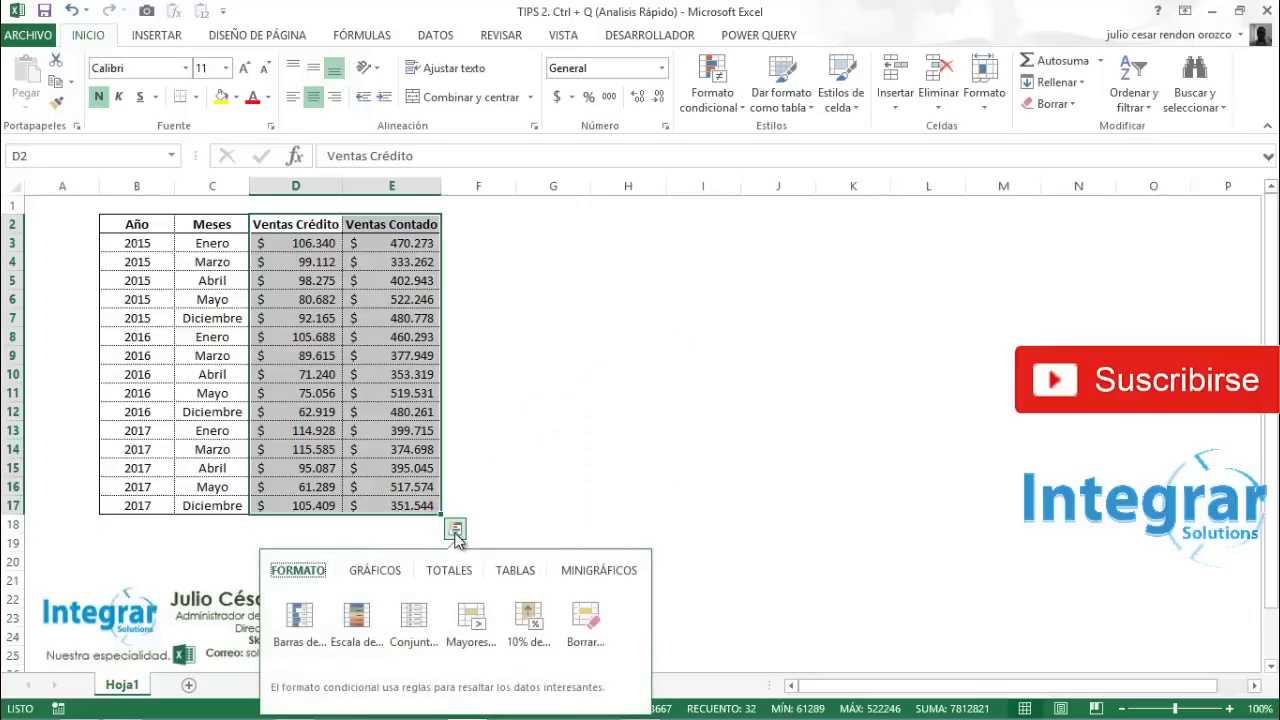
pyautogui.click(454, 530)
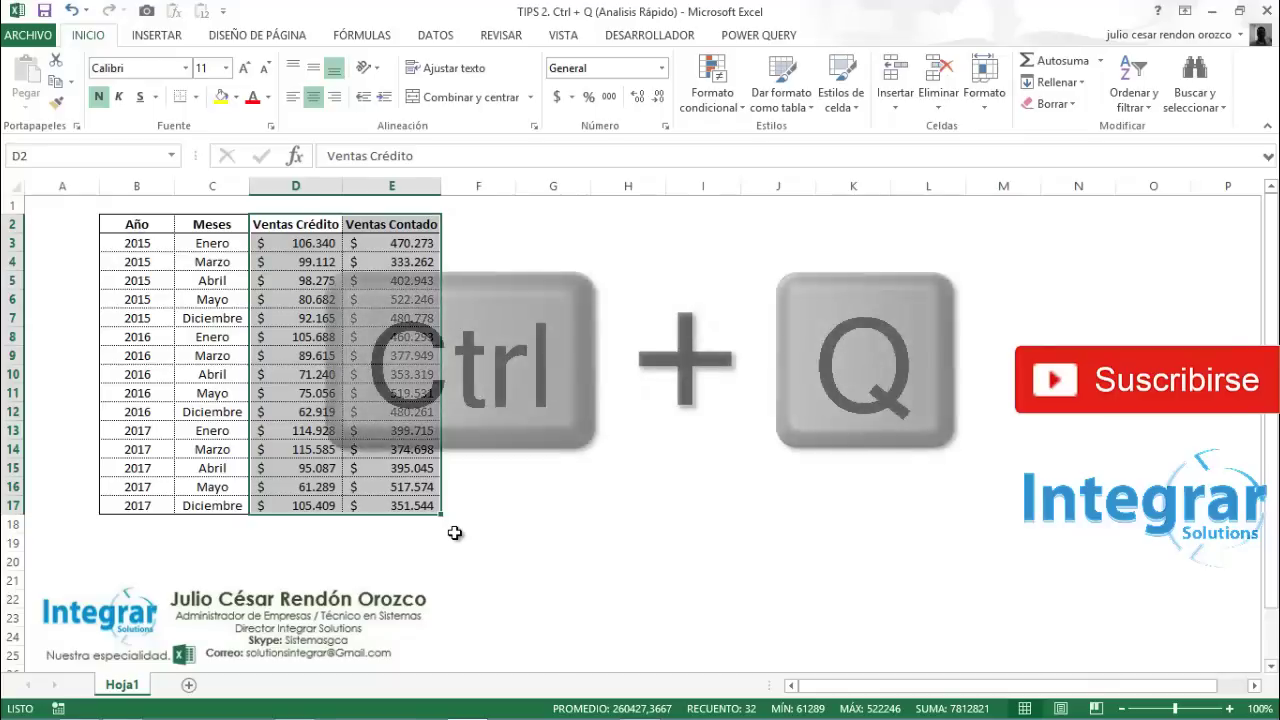
pyautogui.hotkey('ctrl', 'q')
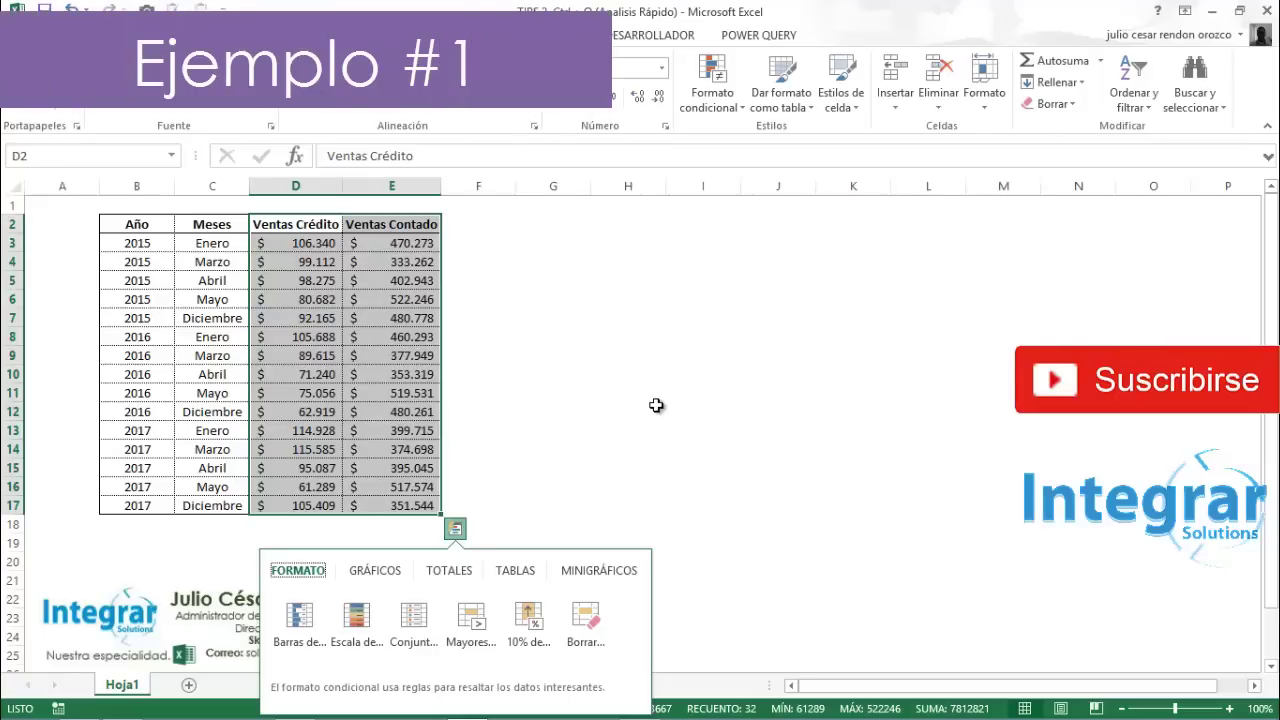
# Insert a Líneas chart of Ventas Crédito and Ventas Contado from Quick Analysis
pyautogui.click(290, 241)
pyautogui.press('Up')
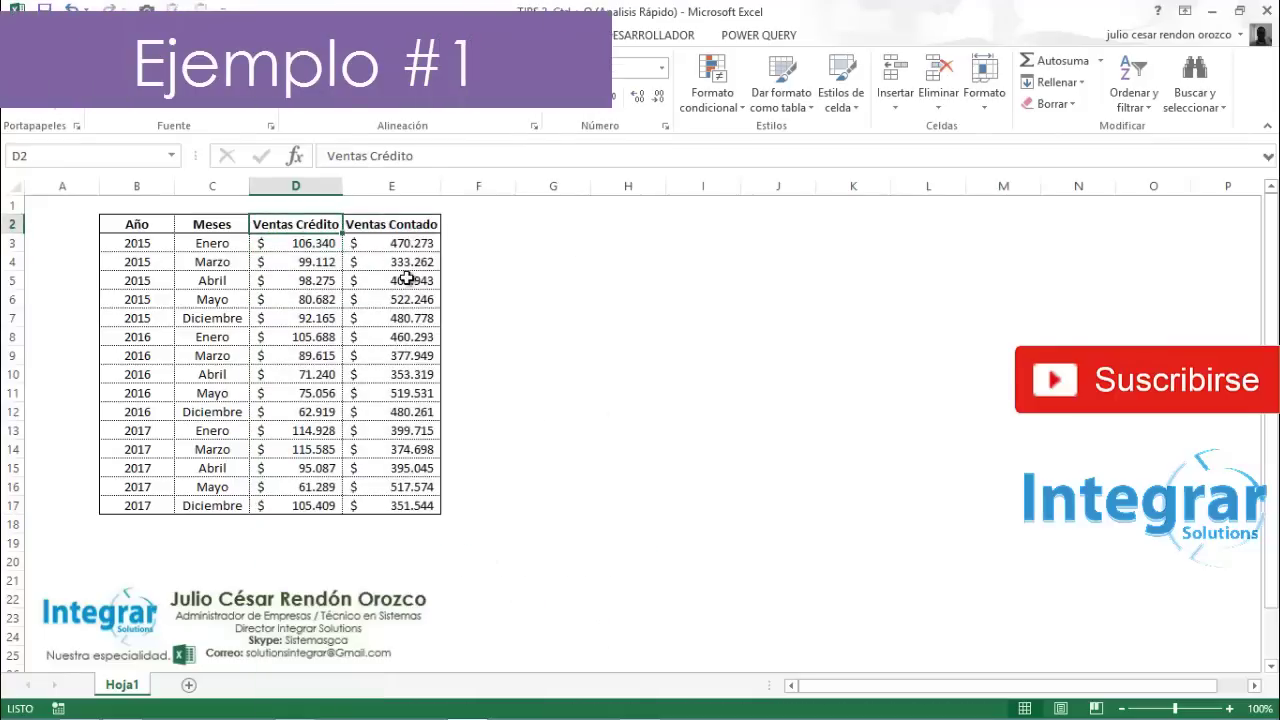
pyautogui.hotkey('shift', 'Right')
pyautogui.hotkey('ctrl', 'shift', 'Down')
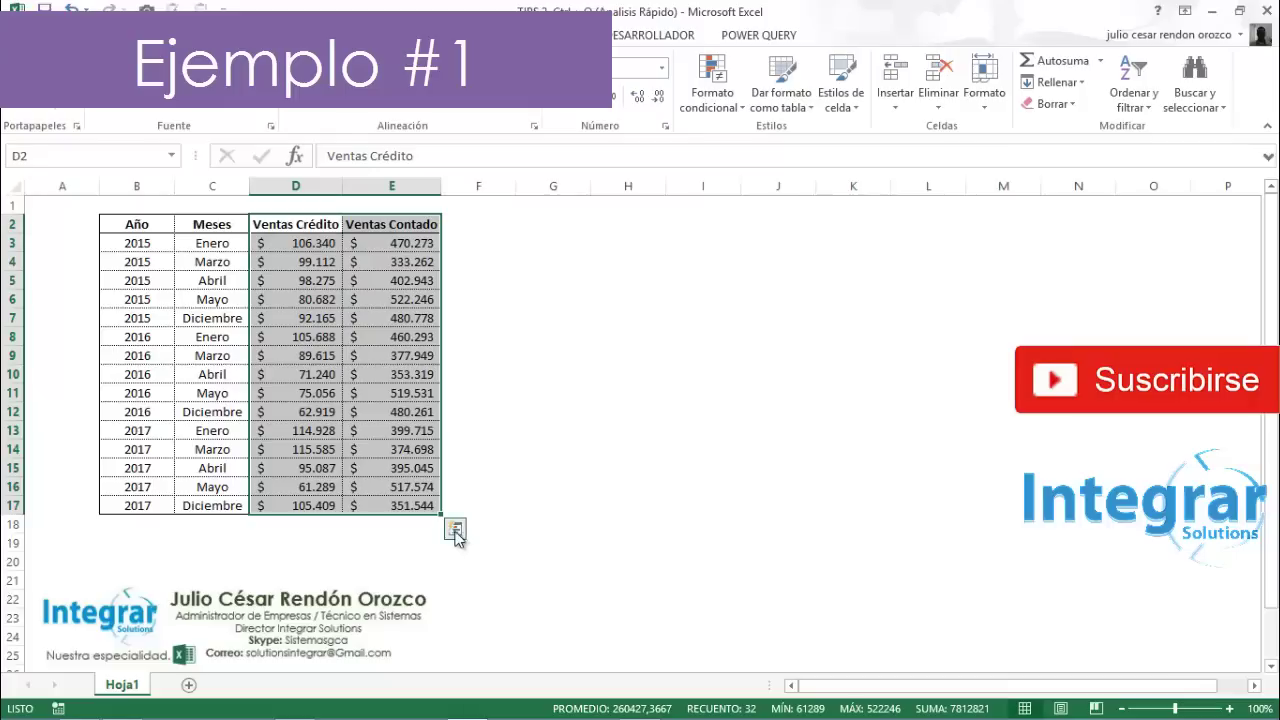
pyautogui.click(455, 530)
pyautogui.click(375, 570)
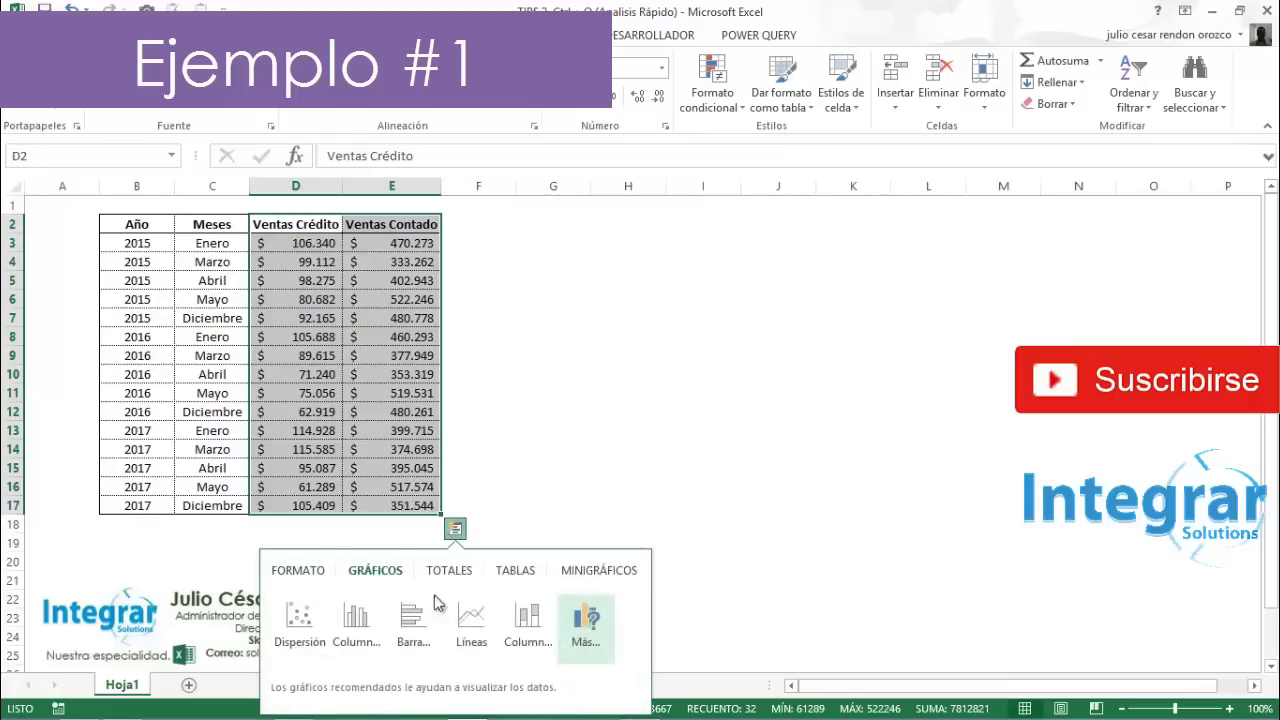
pyautogui.click(470, 618)
# Move the line chart to the right of the table, around columns H–N
pyautogui.moveTo(503, 329); pyautogui.dragTo(712, 250)
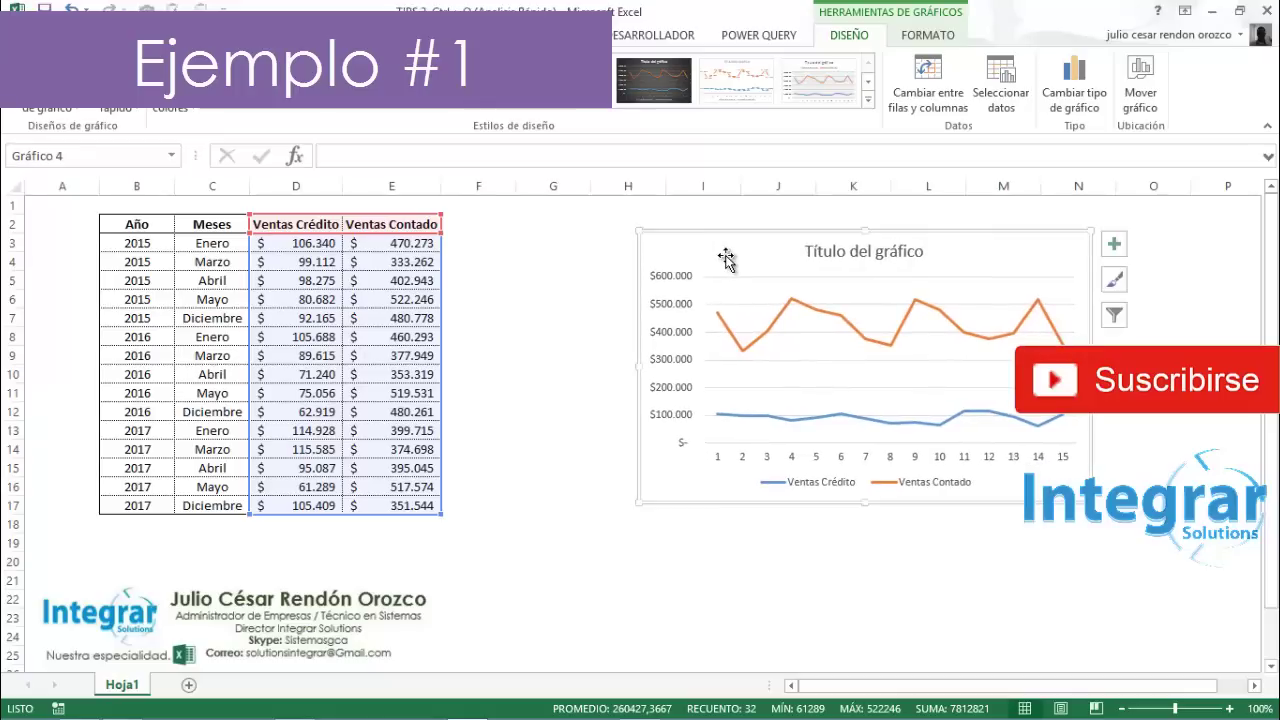
pyautogui.moveTo(300, 224); pyautogui.dragTo(390, 374)
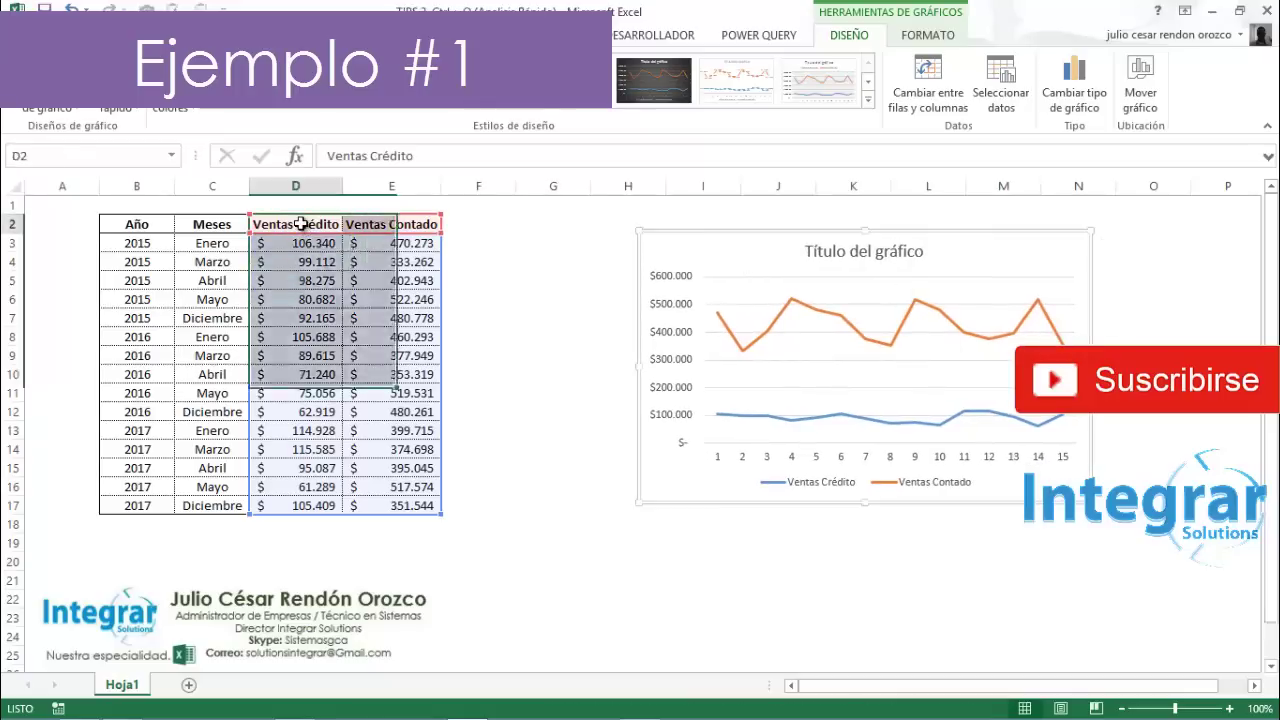
pyautogui.click(125, 226)
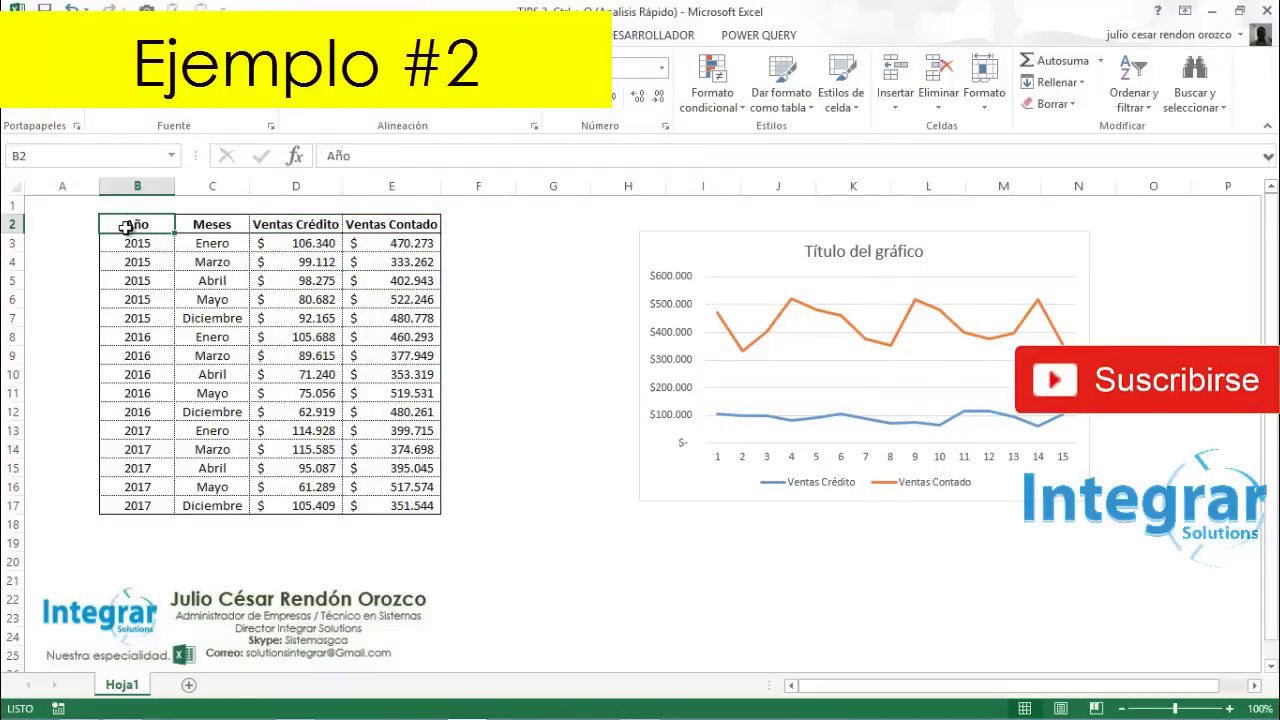
# Create a pivot table of the whole sales table on a new sheet via Quick Analysis
pyautogui.hotkey('ctrl', 'a')
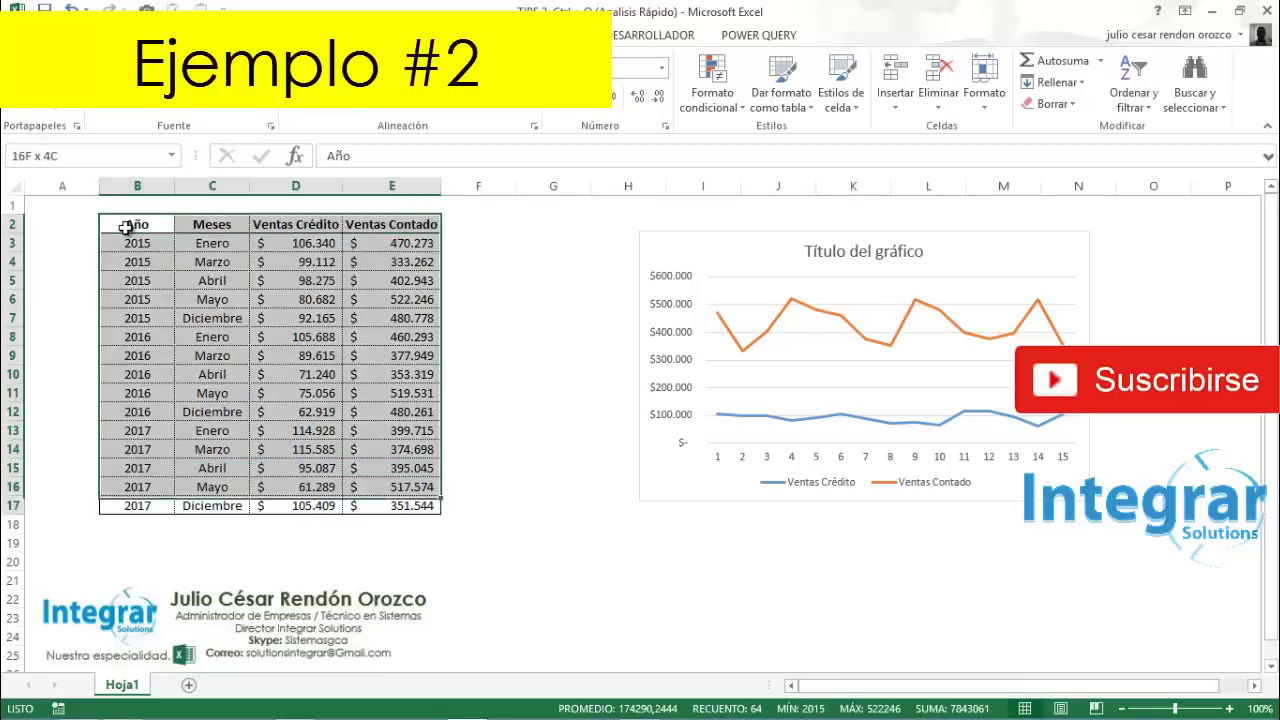
pyautogui.click(461, 536)
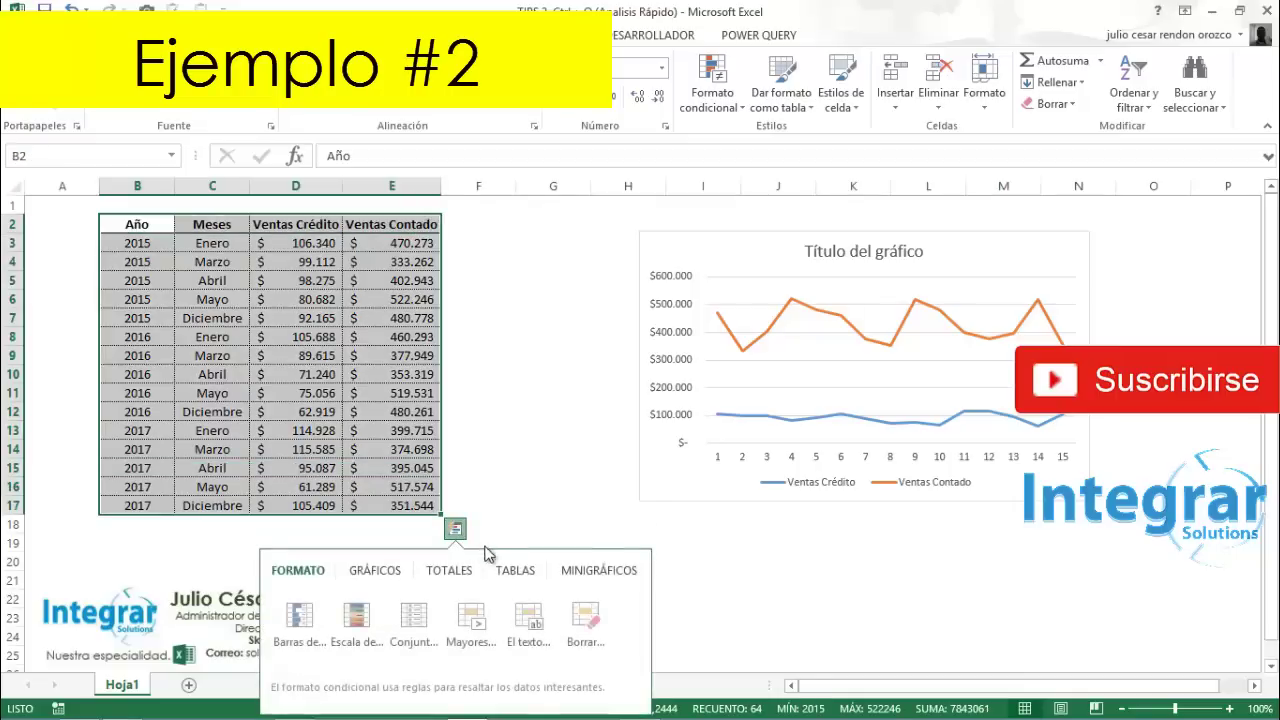
pyautogui.click(512, 578)
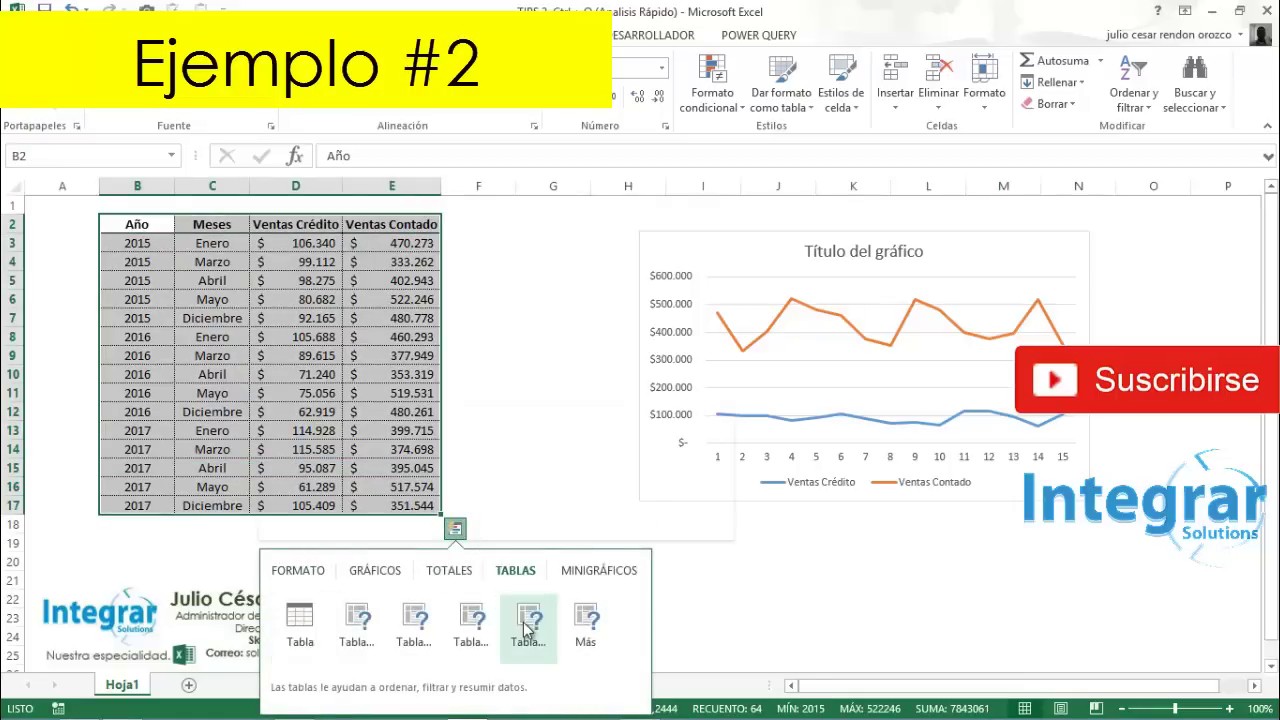
pyautogui.click(517, 614)
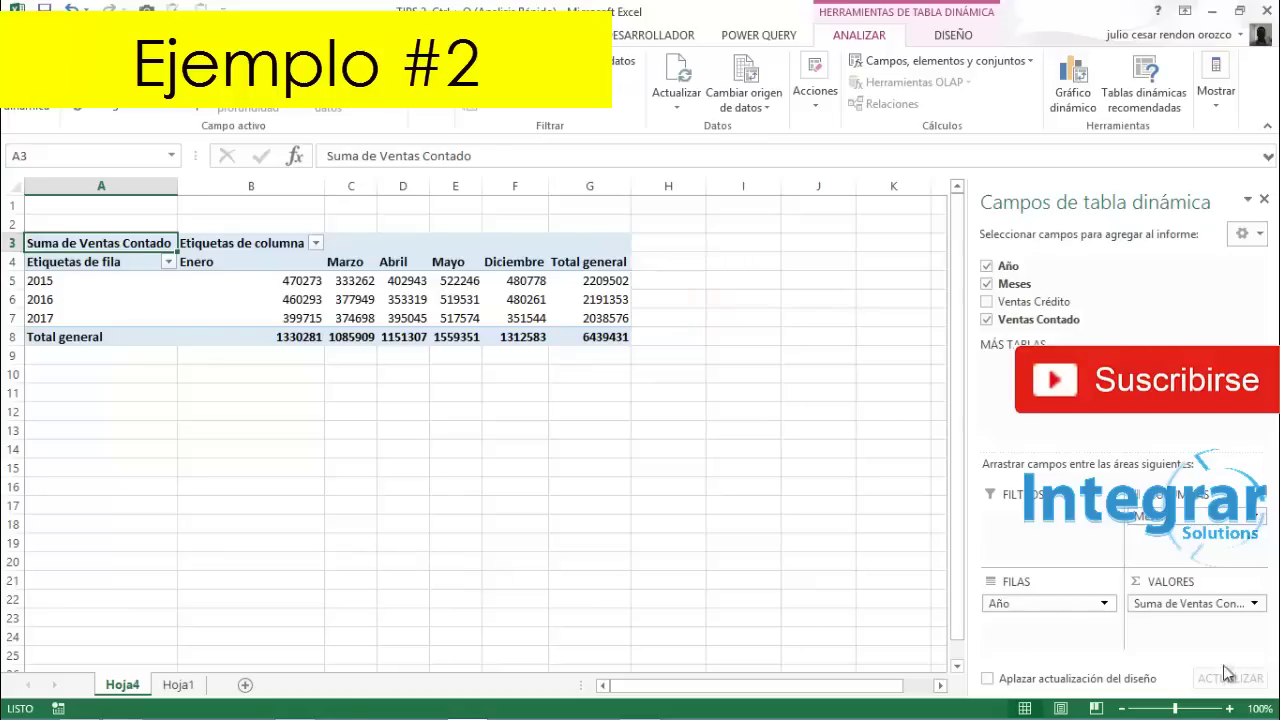
# Format Suma de Ventas Contado values as Moneda with 0 decimal places
pyautogui.click(1179, 606)
pyautogui.click(1150, 578)
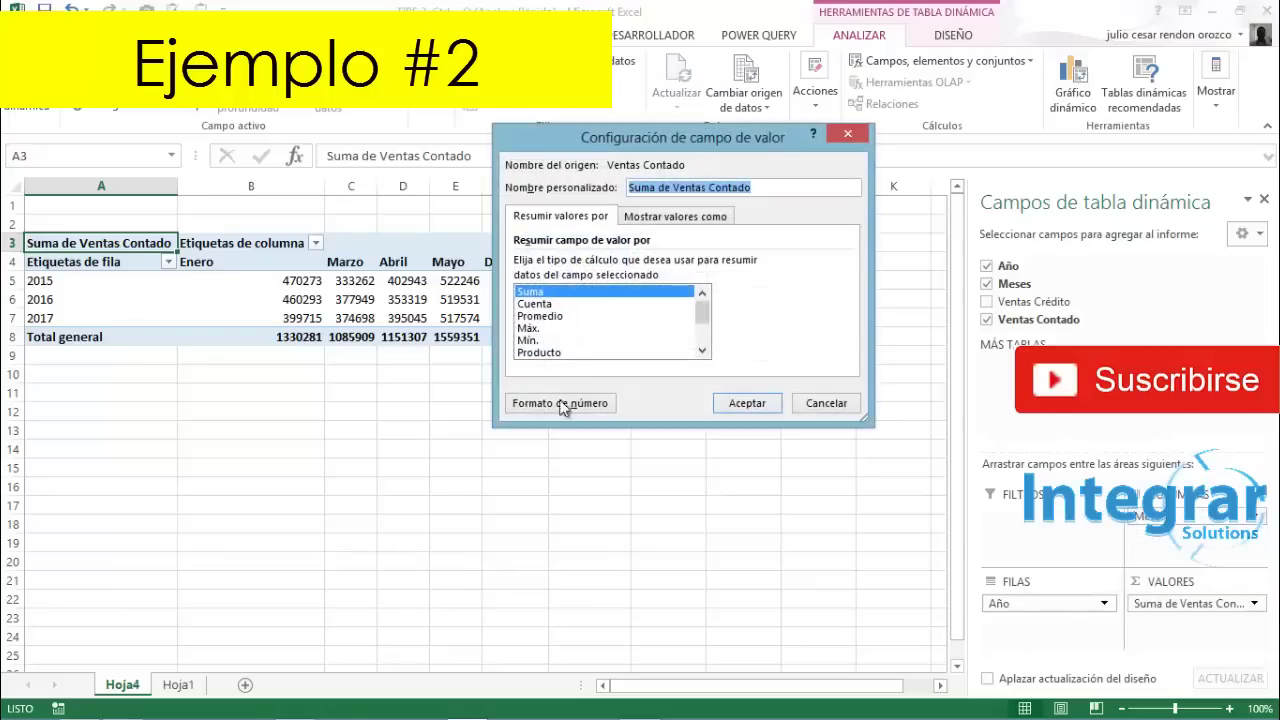
pyautogui.click(556, 404)
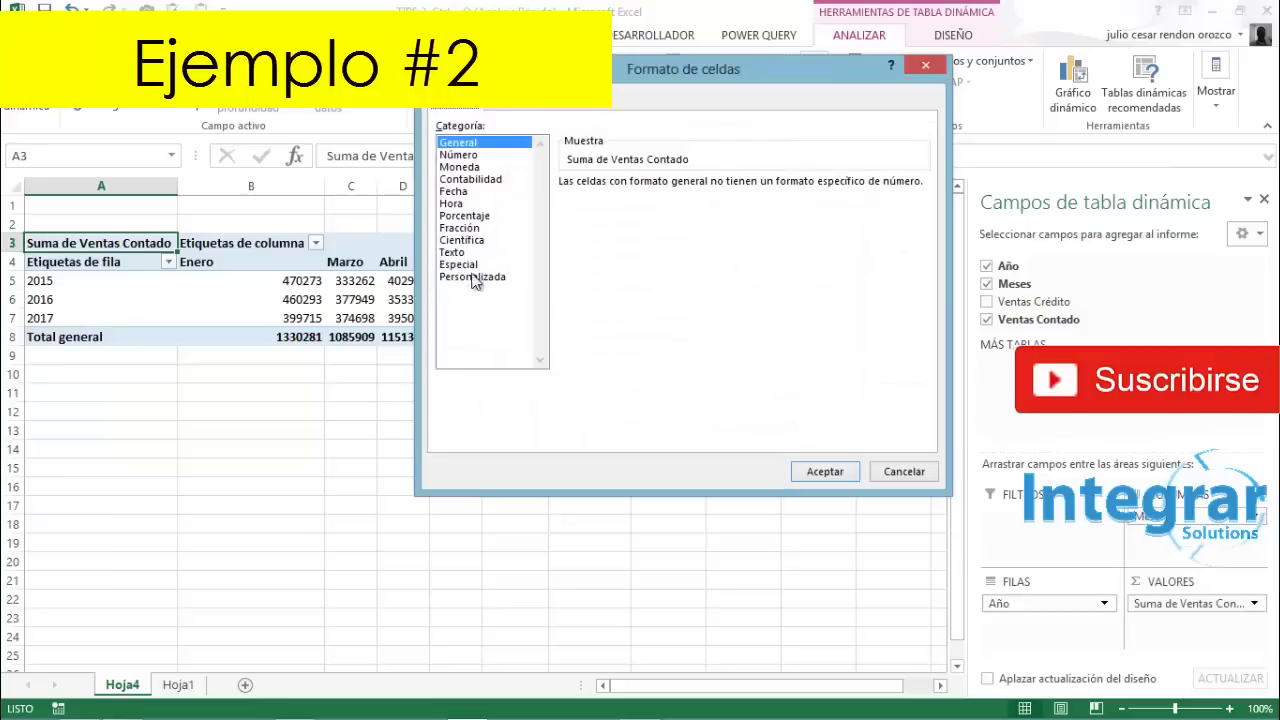
pyautogui.click(480, 167)
pyautogui.click(716, 188)
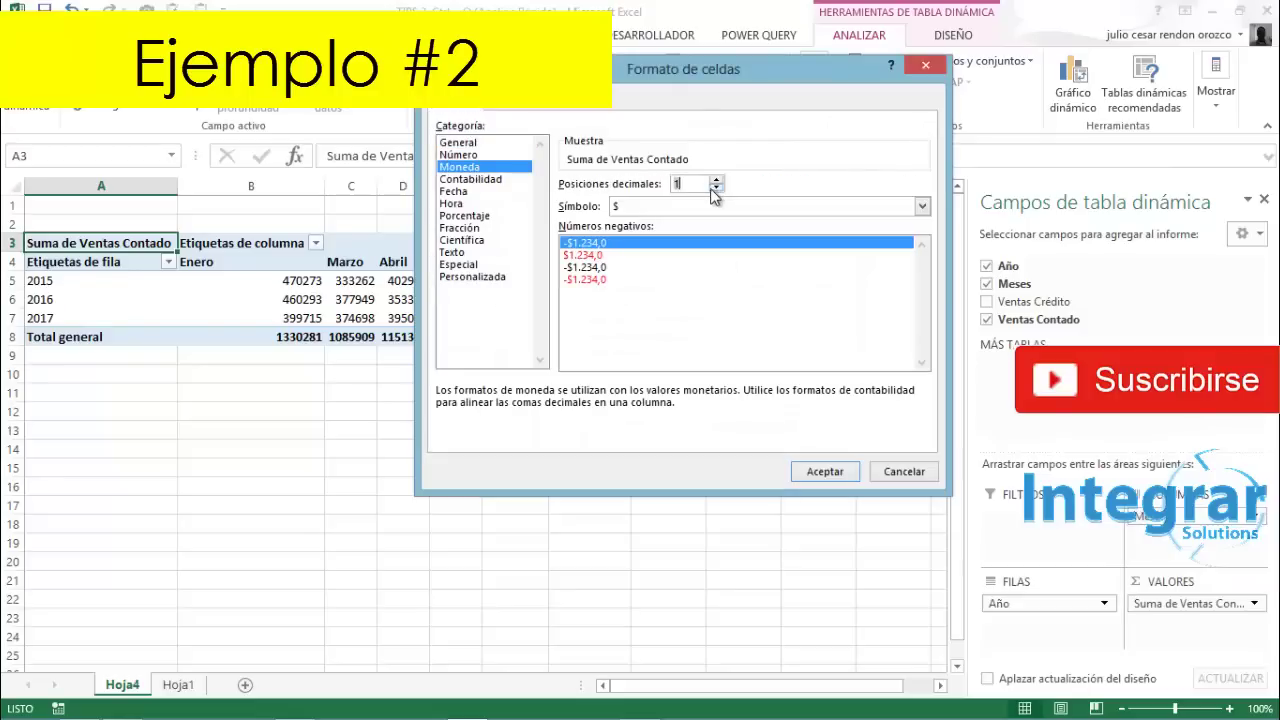
pyautogui.click(716, 188)
pyautogui.click(825, 471)
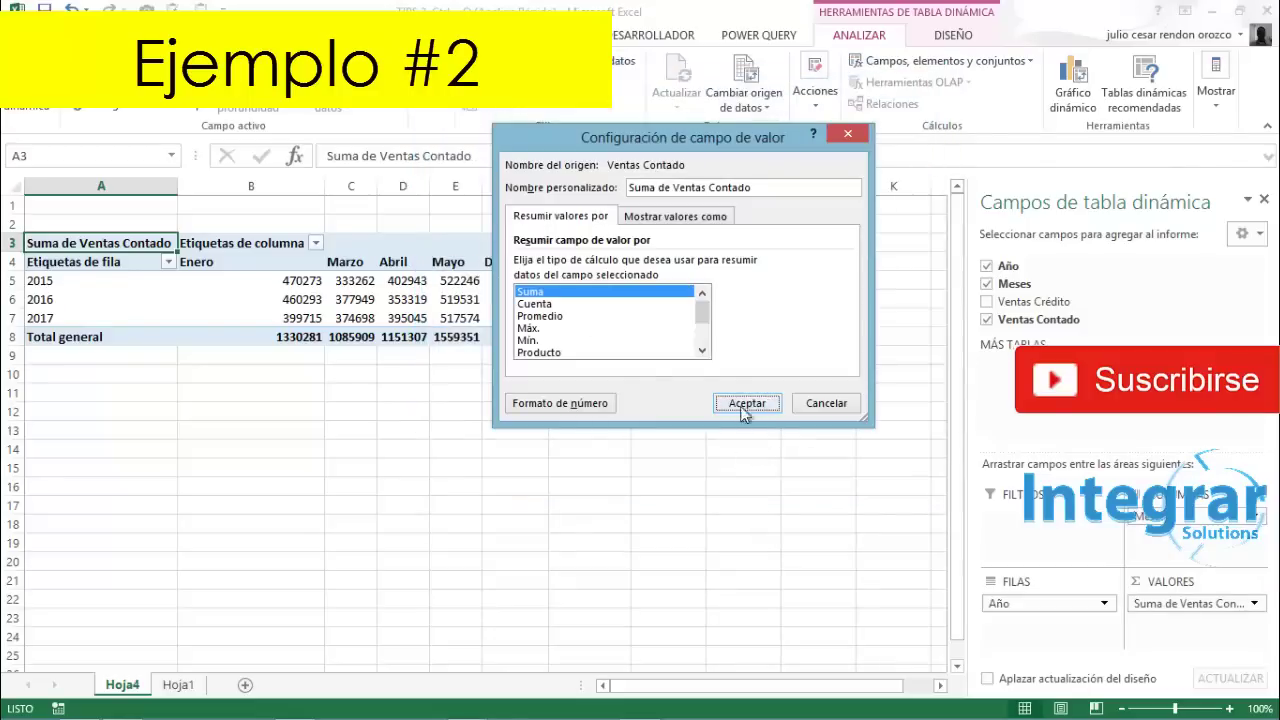
pyautogui.click(738, 407)
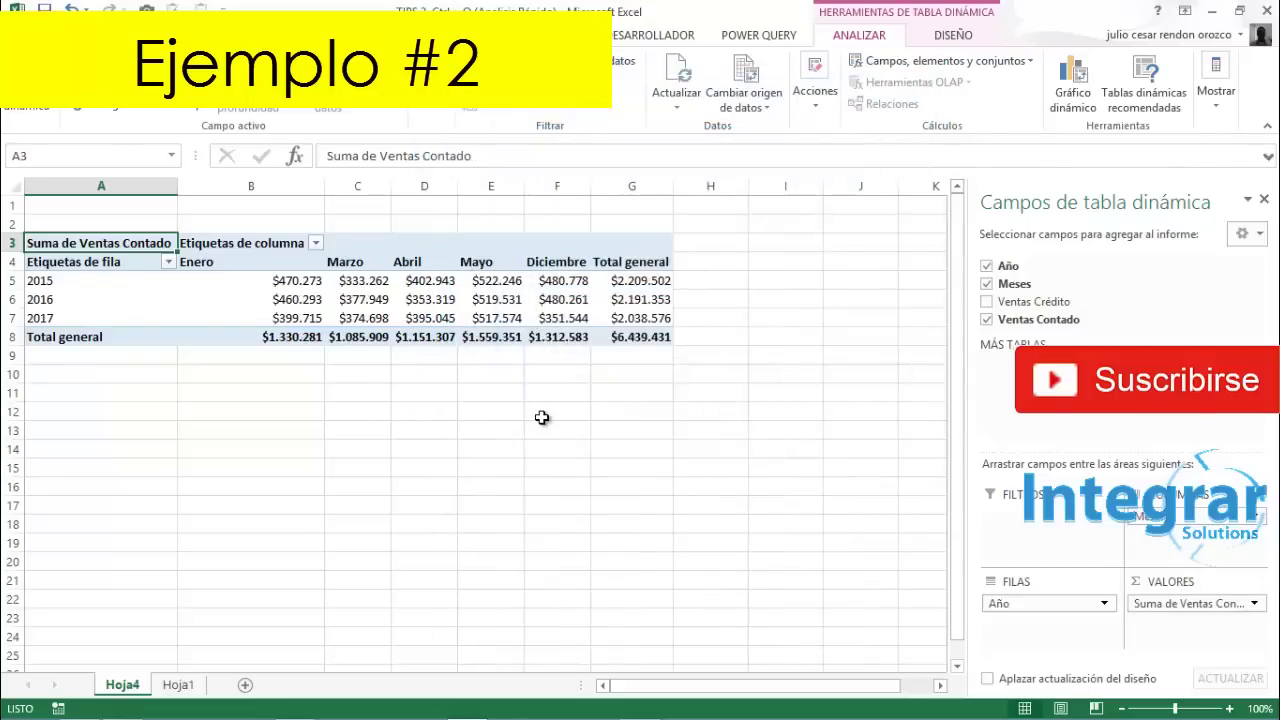
# On Hoja1, add a Sumar totals row under D2:E17 through Quick Analysis Totales
pyautogui.click(175, 684)
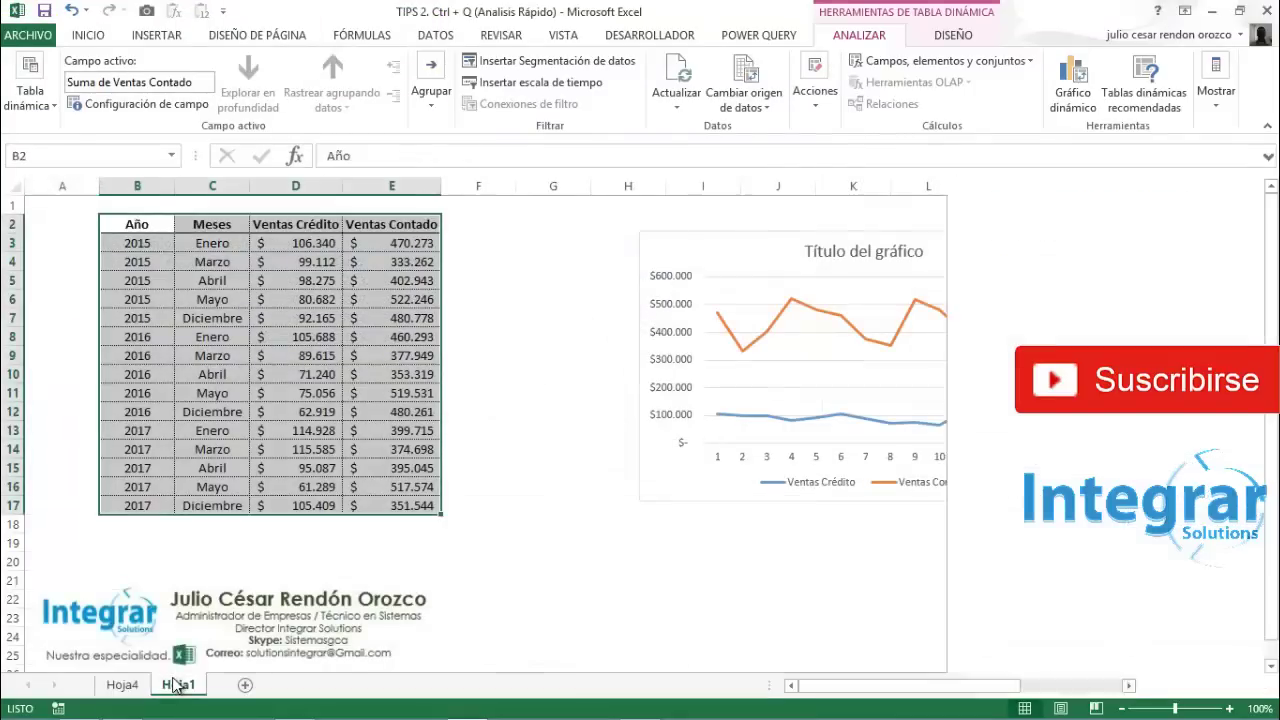
pyautogui.click(310, 224)
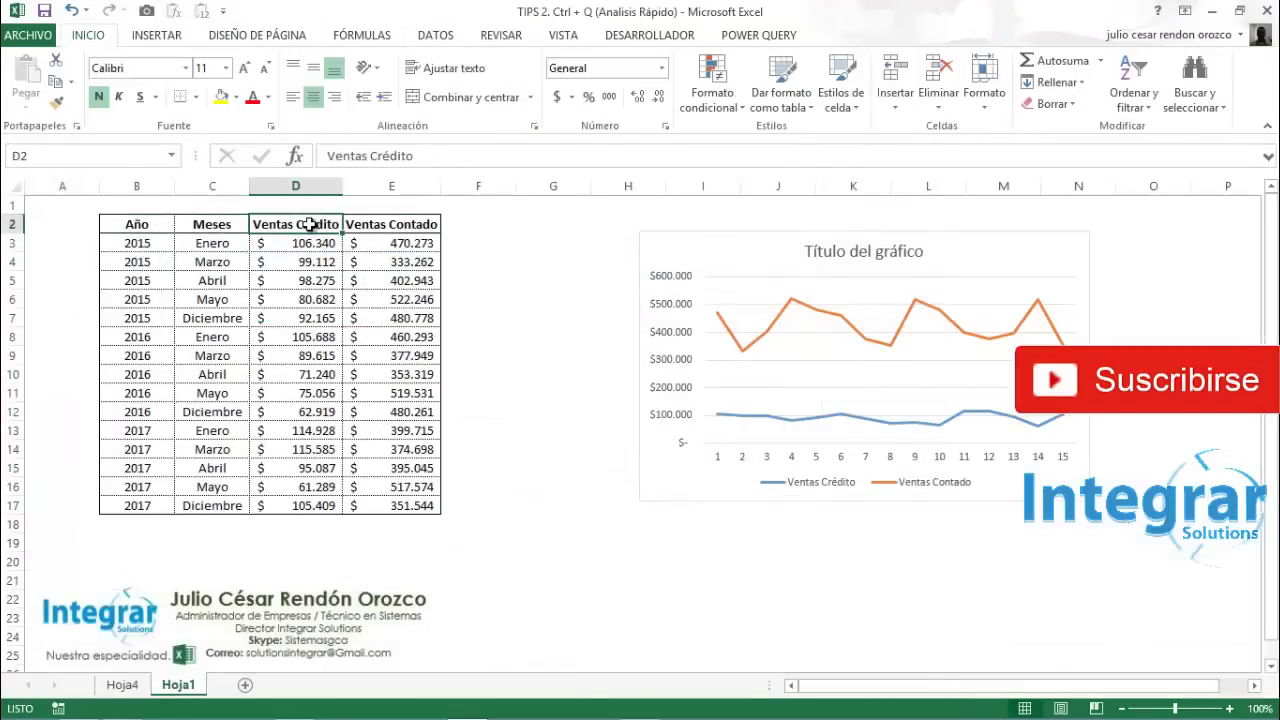
pyautogui.hotkey('shift', 'Right')
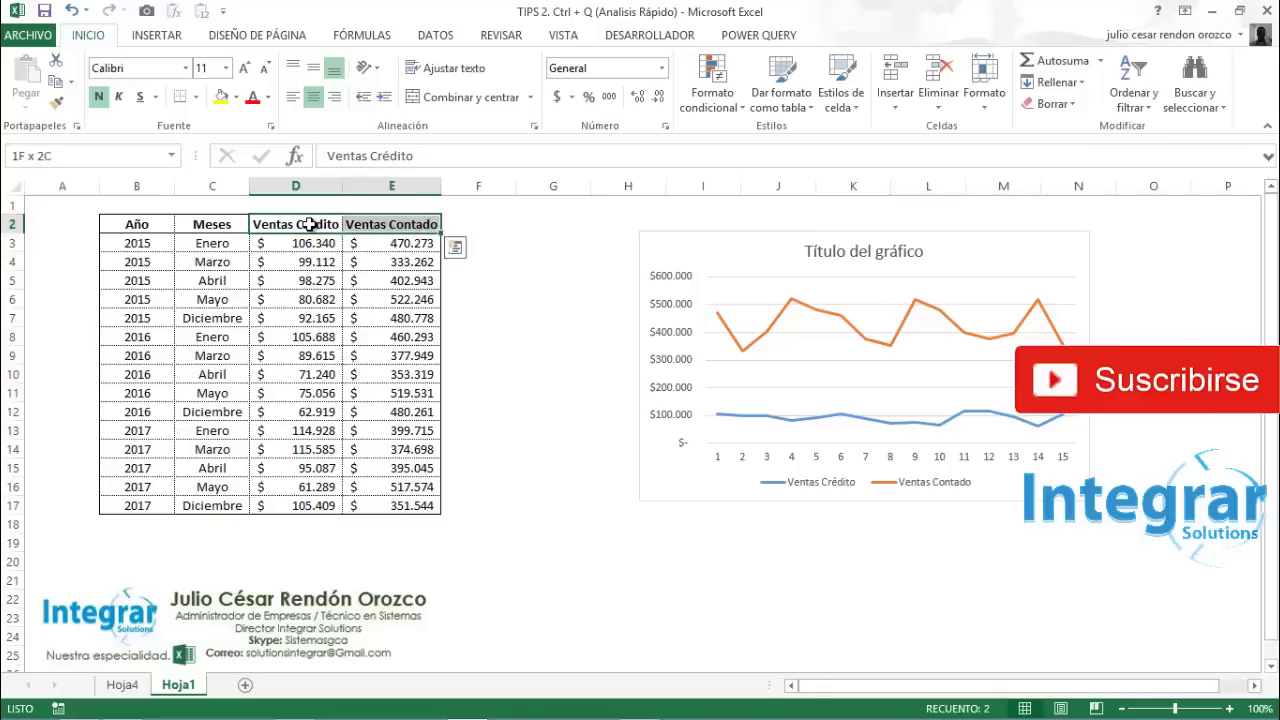
pyautogui.hotkey('ctrl', 'shift', 'Down')
pyautogui.click(455, 529)
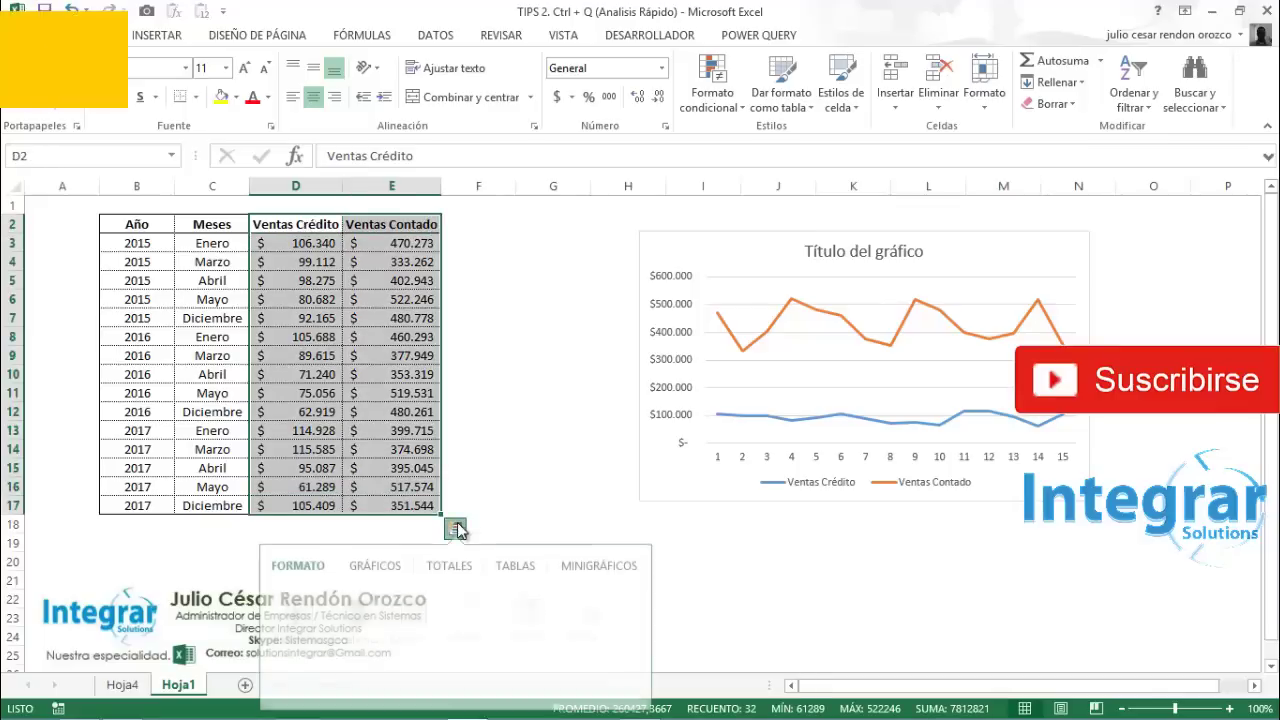
pyautogui.click(465, 576)
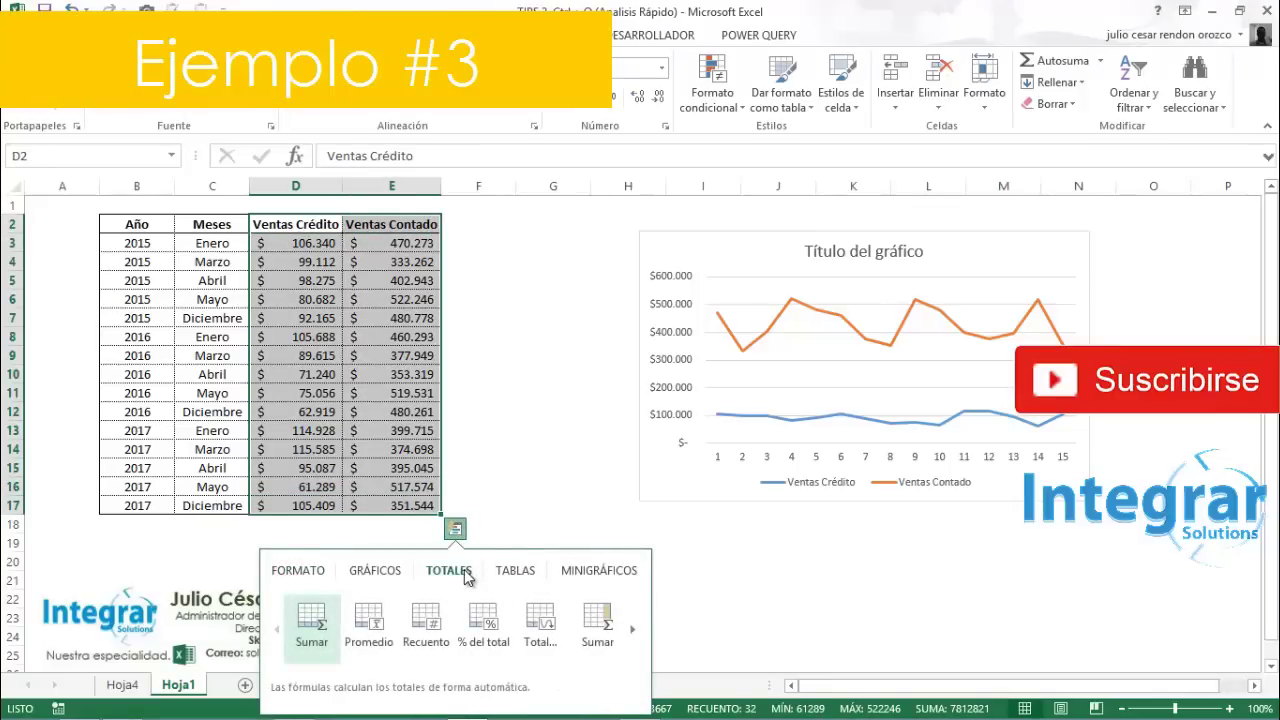
pyautogui.click(318, 627)
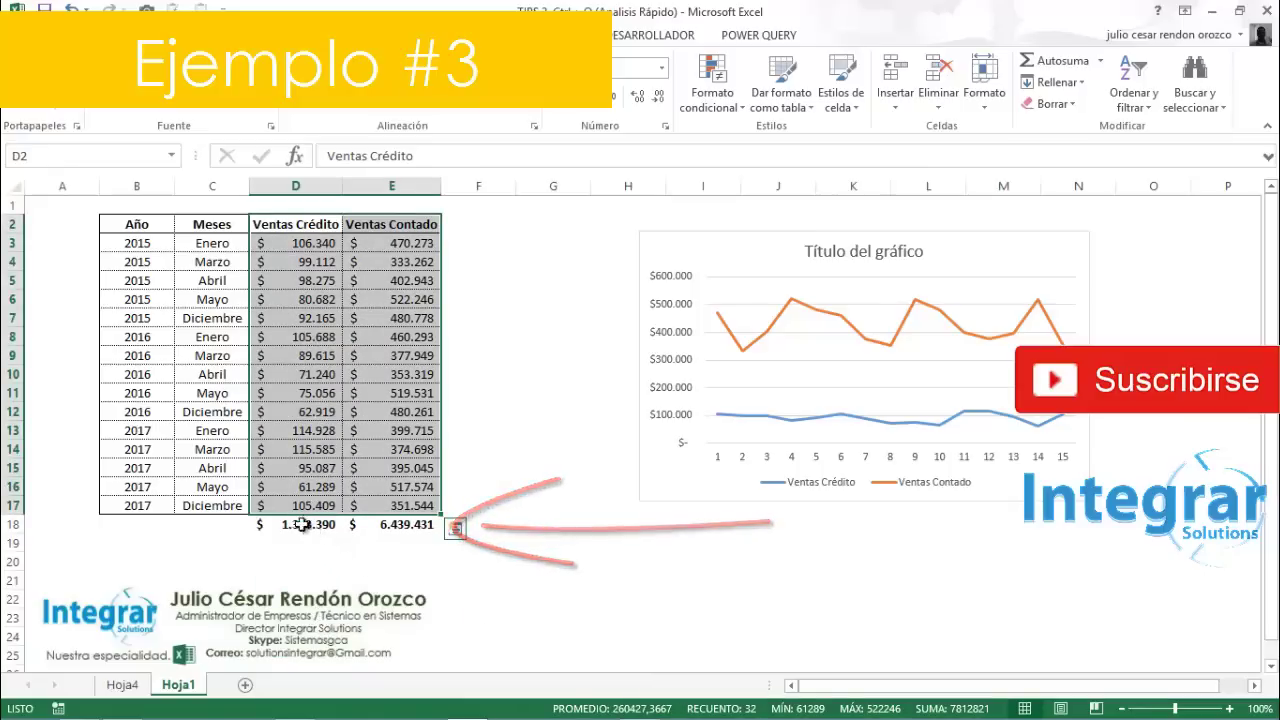
# Check the =SUMA formulas in D18 and E18, then reselect D2:E17
pyautogui.click(302, 524)
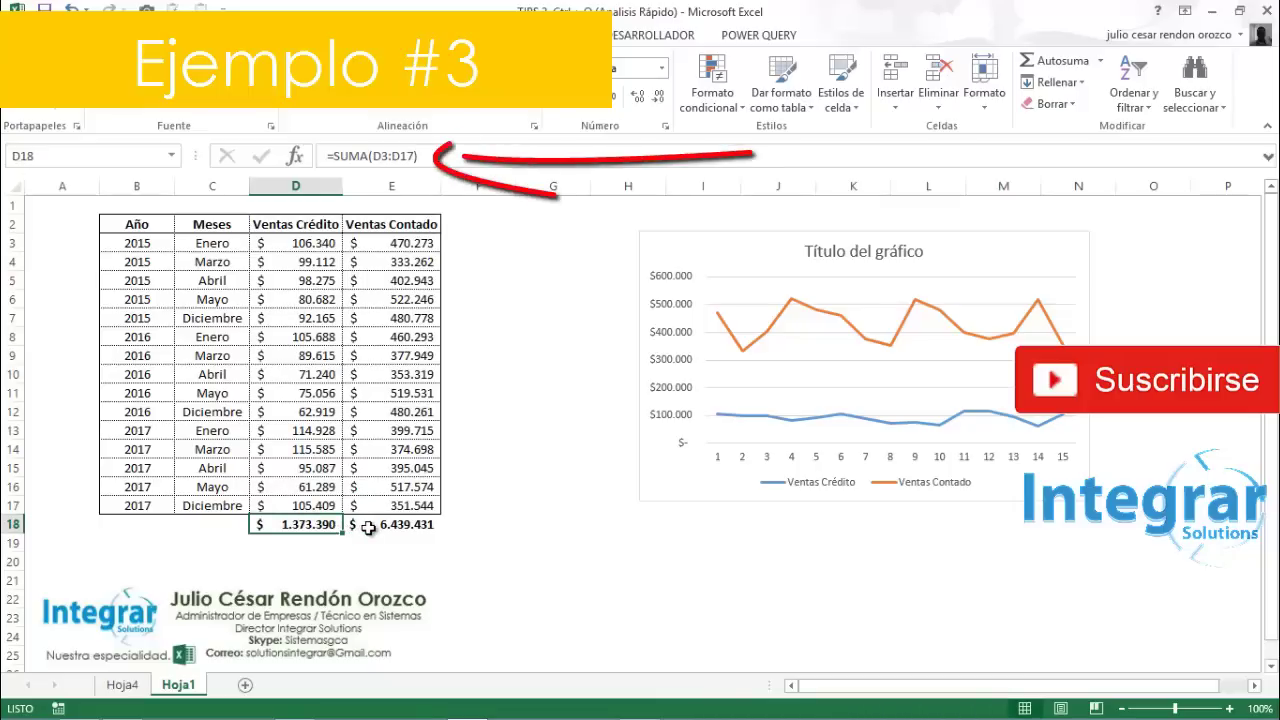
pyautogui.click(369, 528)
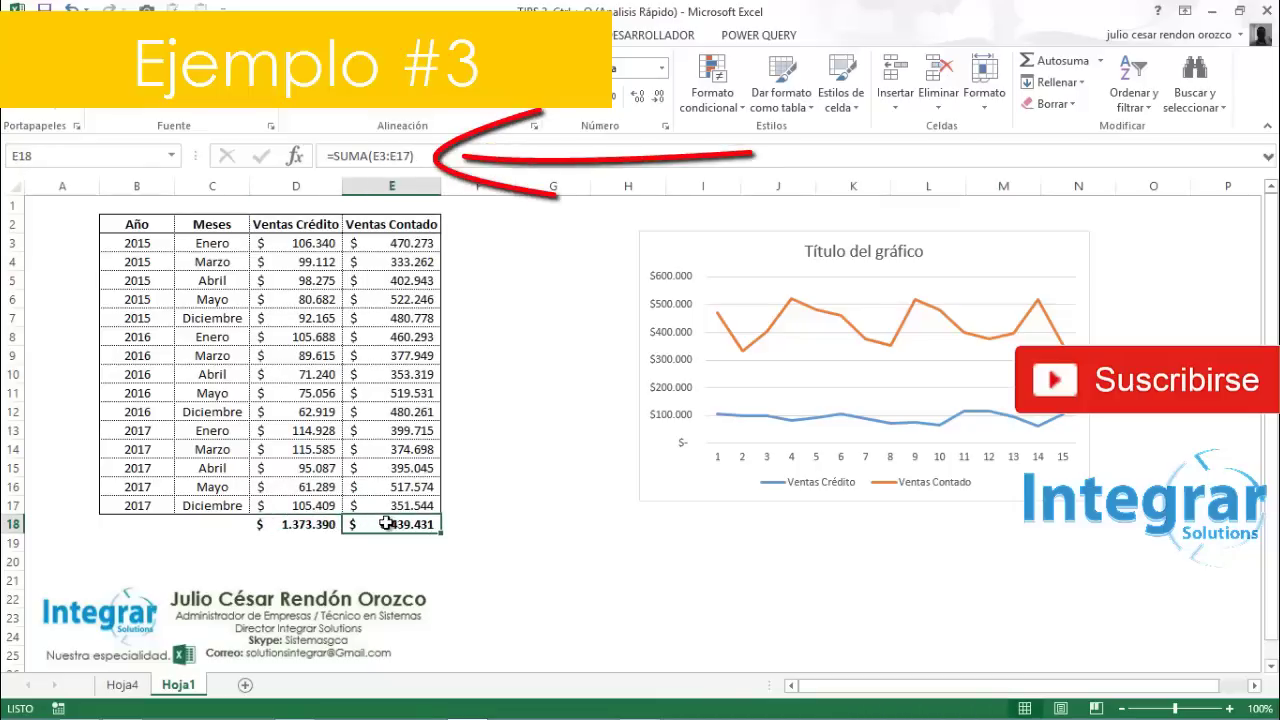
pyautogui.click(292, 226)
pyautogui.moveTo(288, 254); pyautogui.dragTo(395, 505)
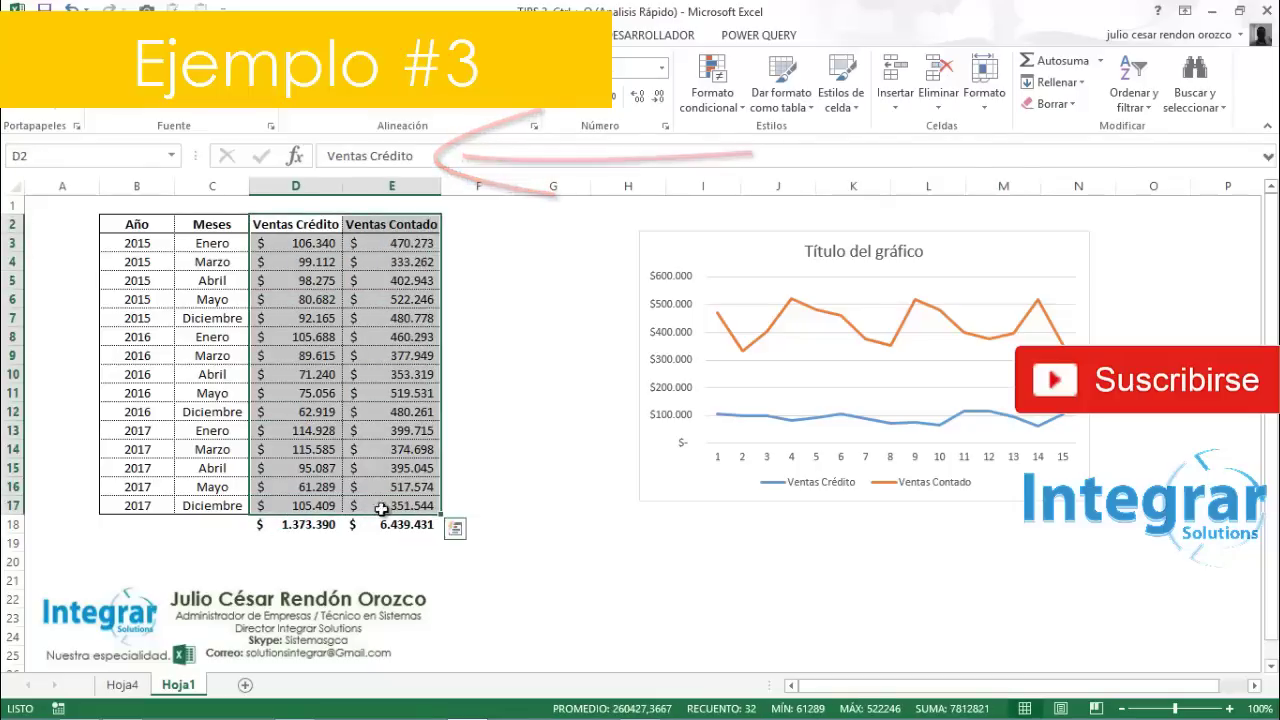
# Add a Suma column F totalling each row's credit and cash sales
pyautogui.click(455, 530)
pyautogui.click(449, 570)
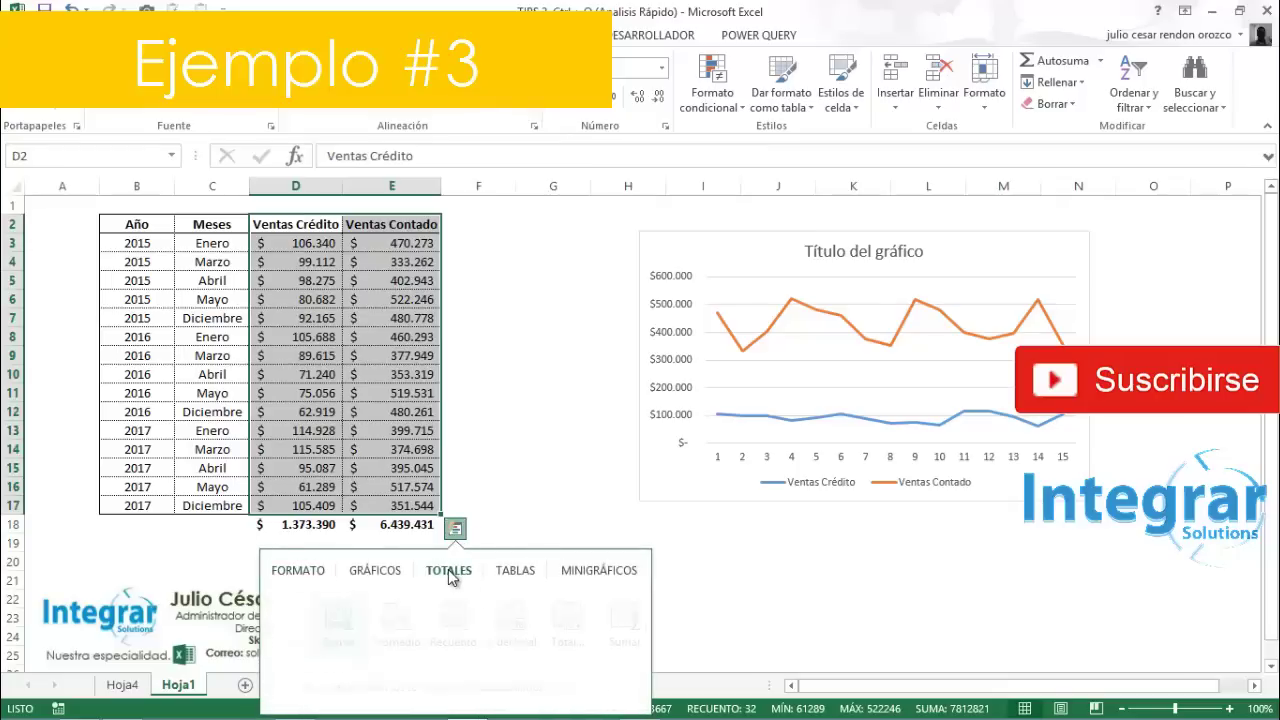
pyautogui.click(632, 628)
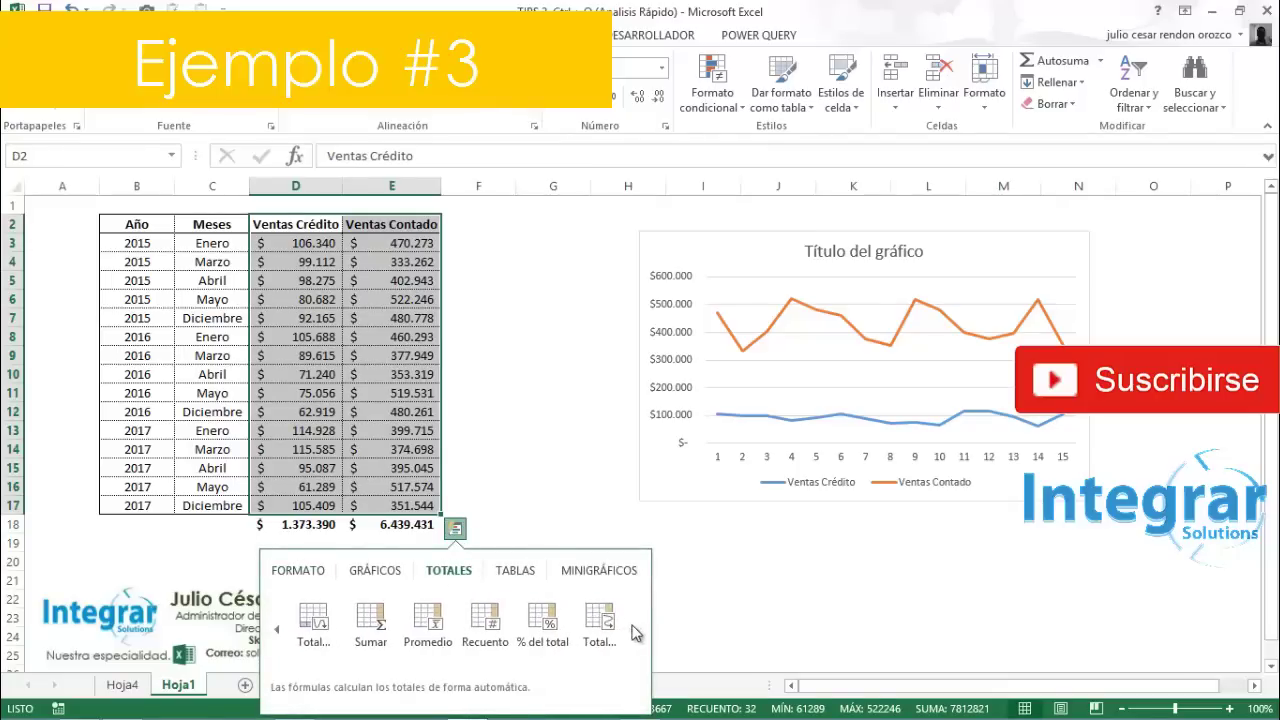
pyautogui.click(370, 628)
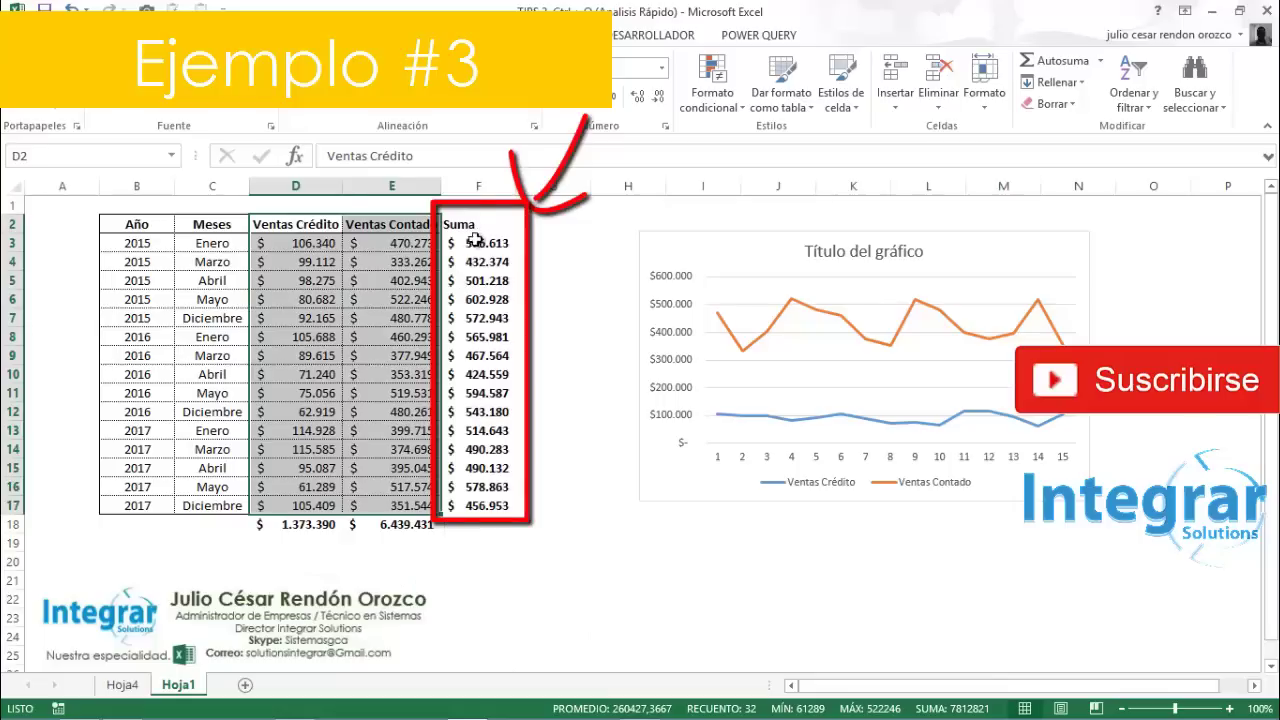
# Review the Suma column's =SUMA row formulas, ending back at the Año heading
pyautogui.click(470, 243)
pyautogui.click(474, 227)
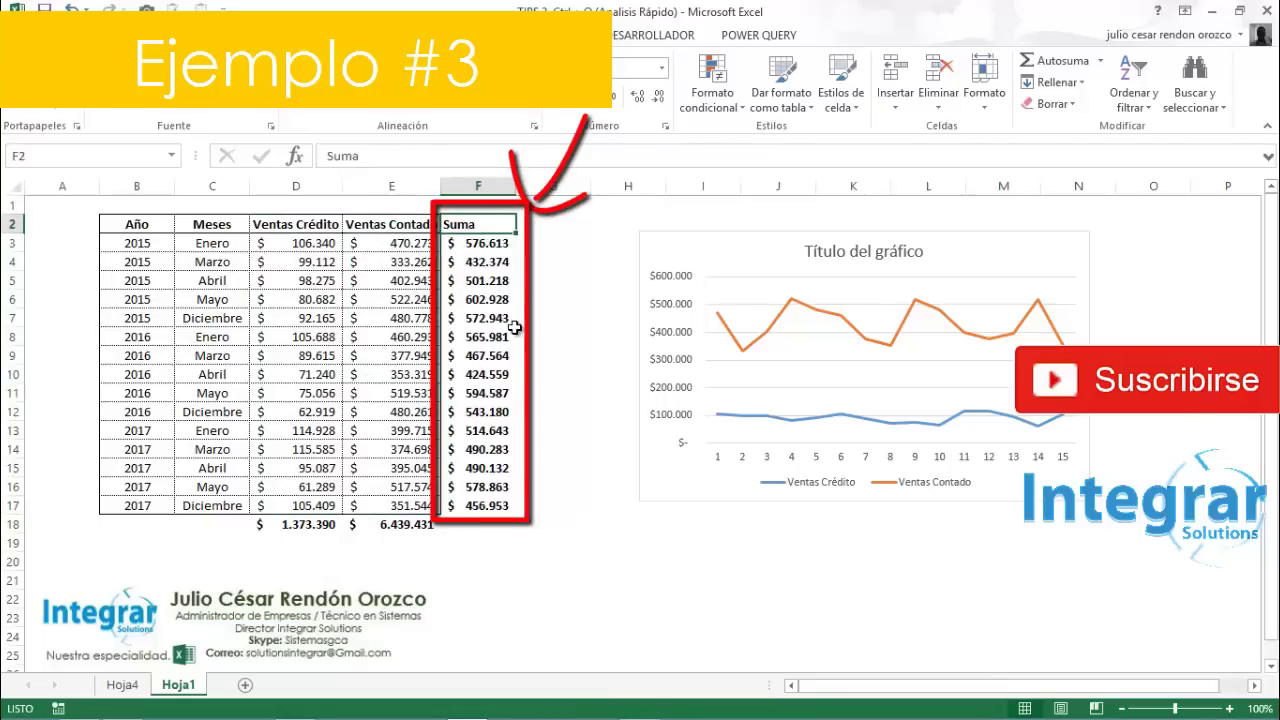
pyautogui.press('Down')
pyautogui.press('Down')
pyautogui.press('Down')
pyautogui.press('Down')
pyautogui.press('Down')
pyautogui.press('Down')
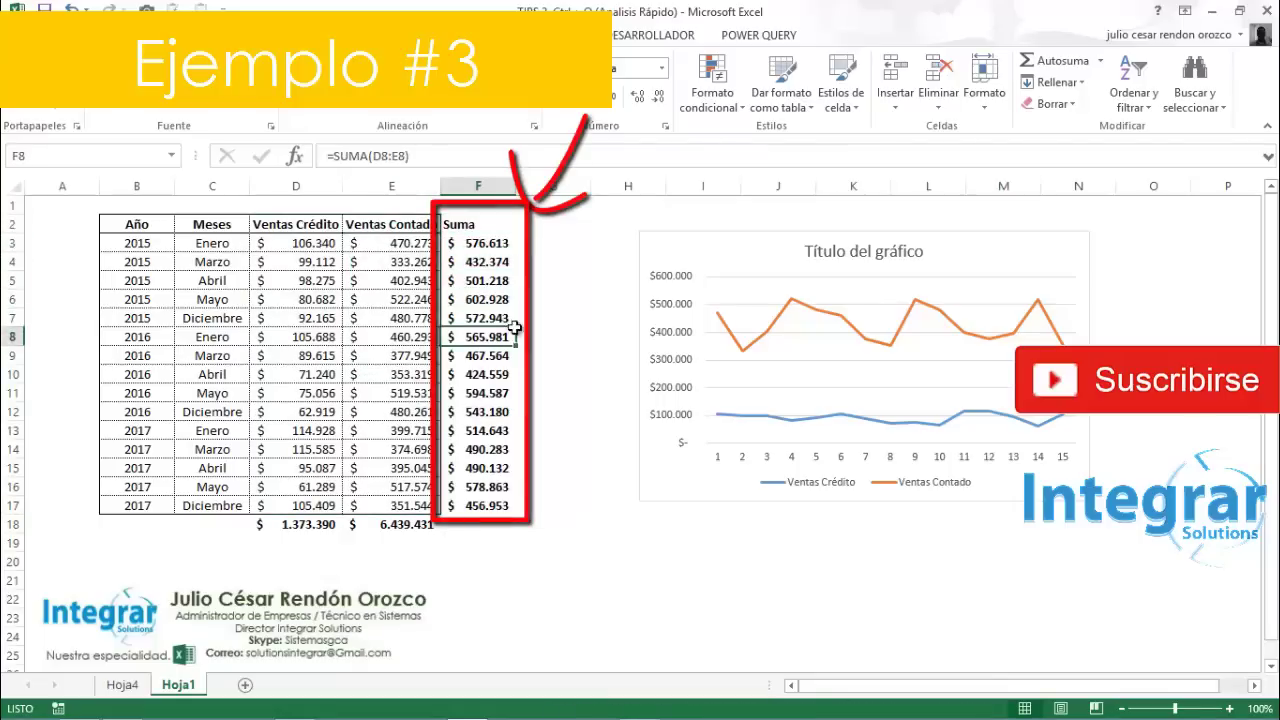
pyautogui.press('Down')
pyautogui.press('Down')
pyautogui.press('Down')
pyautogui.press('Down')
pyautogui.press('Down')
pyautogui.press('Down')
pyautogui.press('Down')
pyautogui.press('Down')
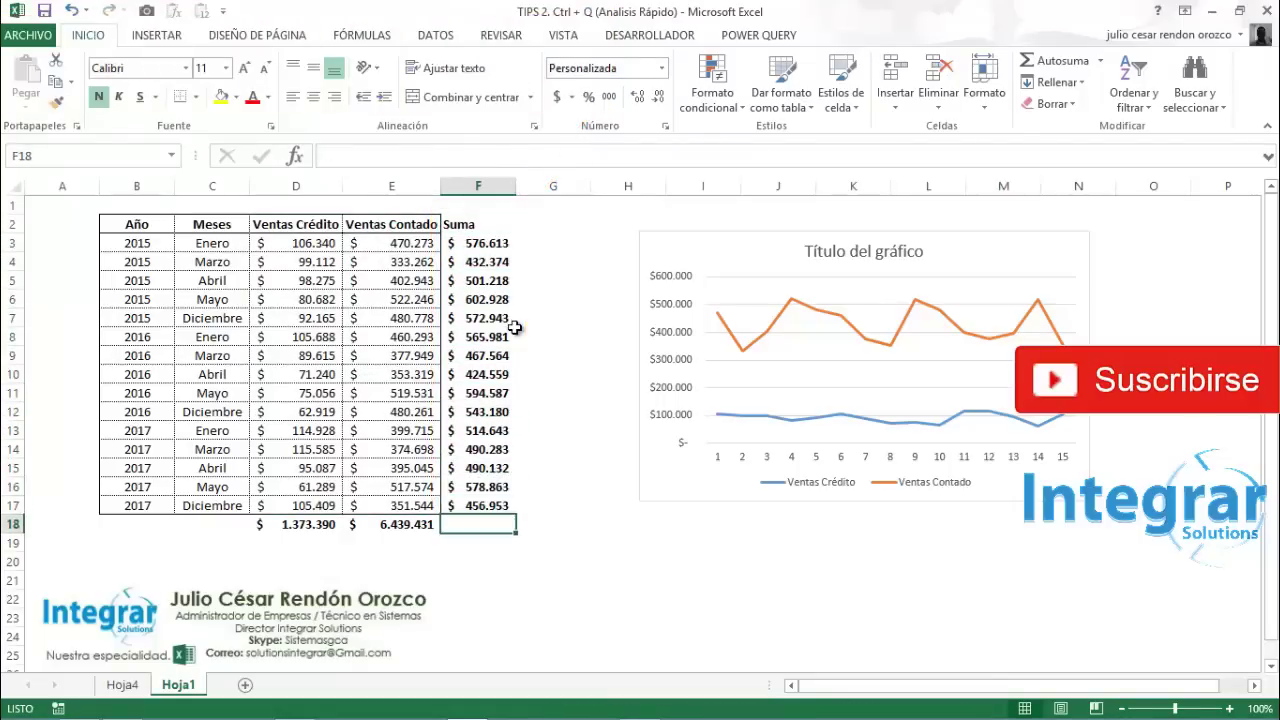
pyautogui.press('Up')
pyautogui.press('Up')
pyautogui.press('Up')
pyautogui.press('Up')
pyautogui.press('Up')
pyautogui.press('Up')
pyautogui.press('Up')
pyautogui.press('Up')
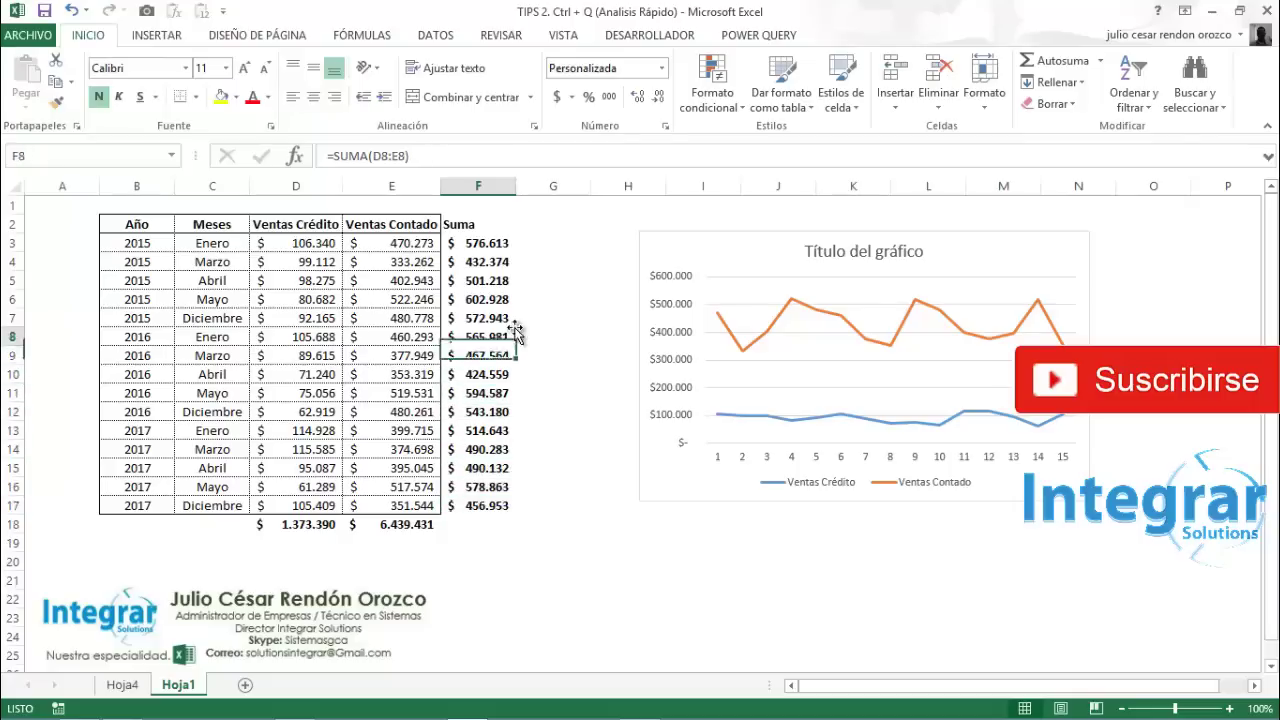
pyautogui.press('Up')
pyautogui.press('Up')
pyautogui.press('Up')
pyautogui.press('Up')
pyautogui.press('Up')
pyautogui.press('Up')
pyautogui.press('Left')
pyautogui.press('Left')
pyautogui.press('Left')
pyautogui.press('Left')
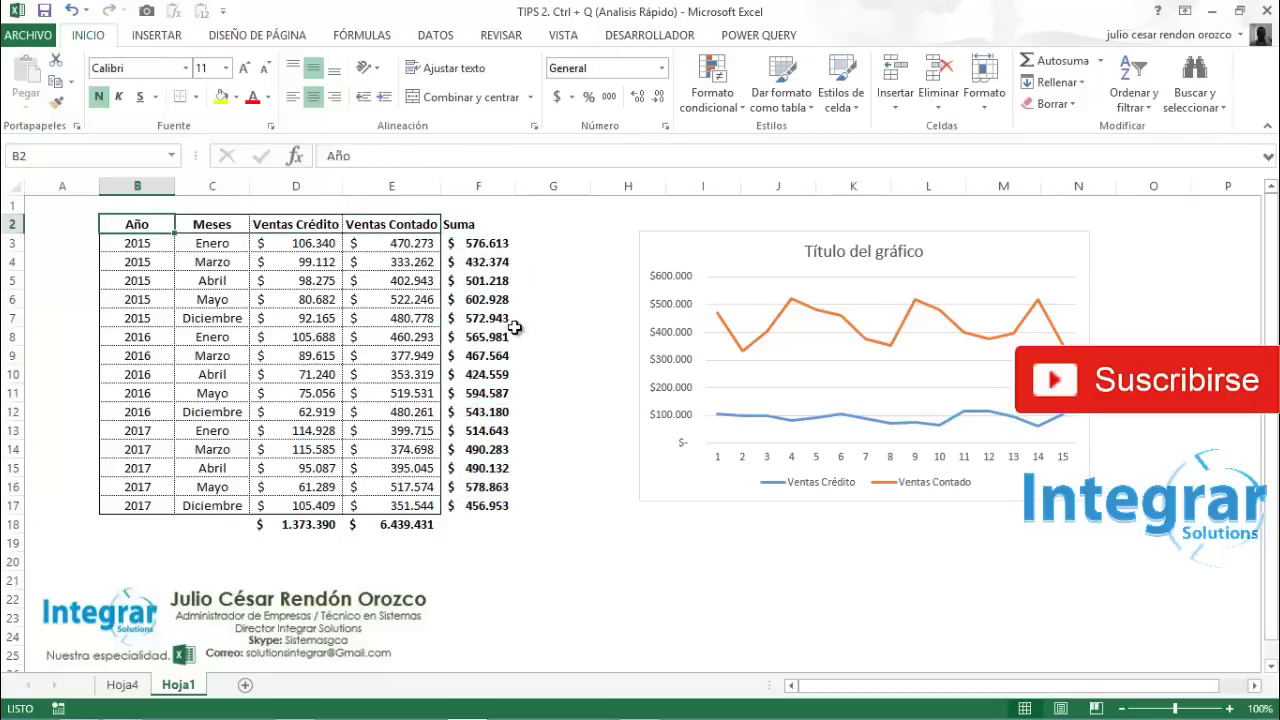